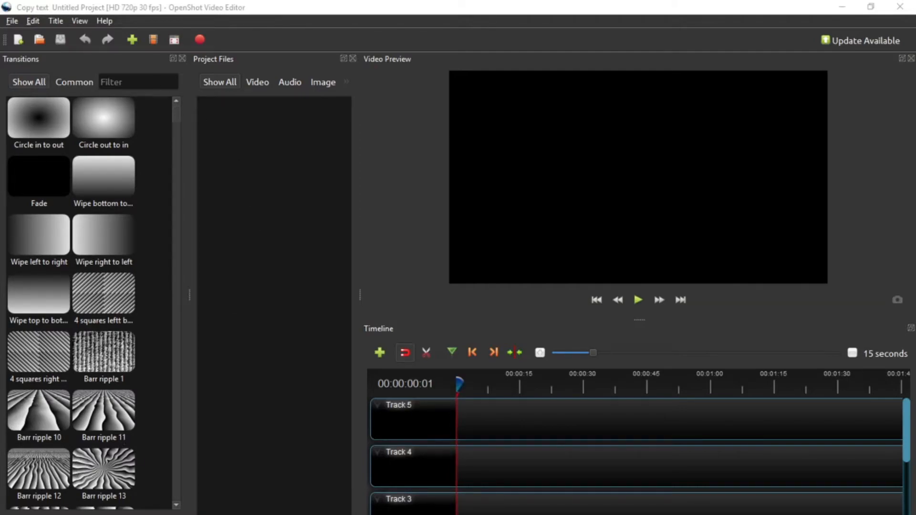
Step: Import the msfvenom aspx screen recording and the msfvenom intro video into the project files
{"action": "left_click", "coordinate": [12, 21]}
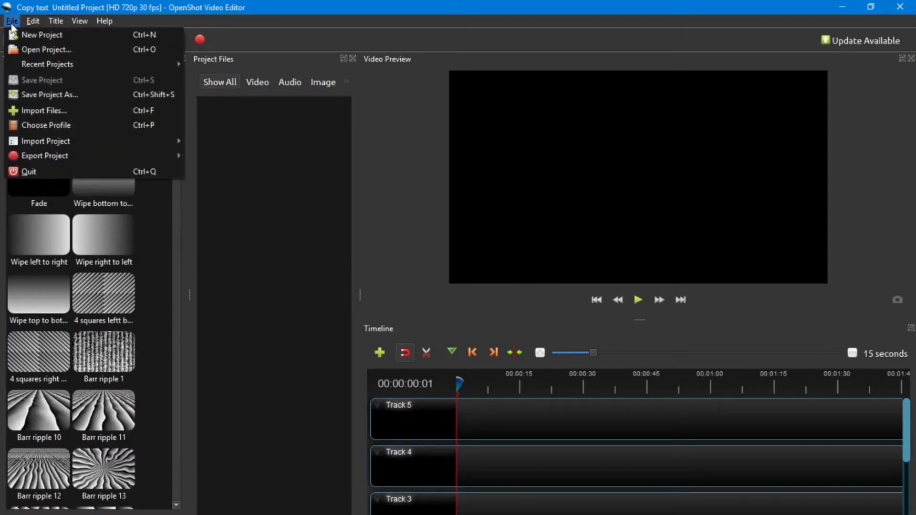
{"action": "left_click", "coordinate": [41, 112]}
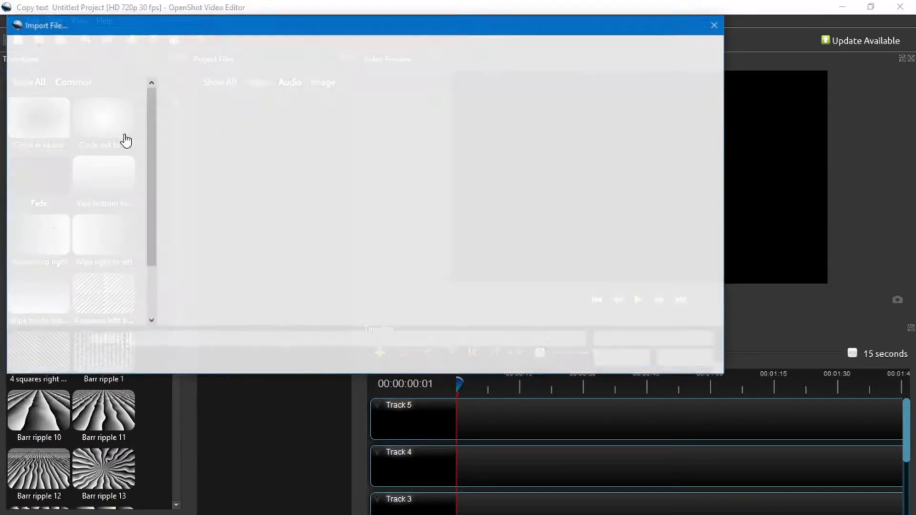
{"action": "left_click_drag", "start_coordinate": [379, 30], "coordinate": [0, 144]}
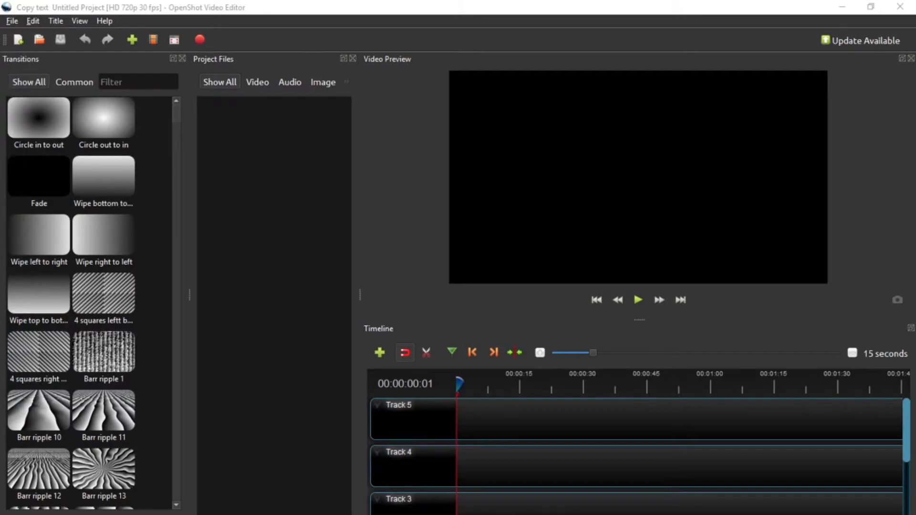
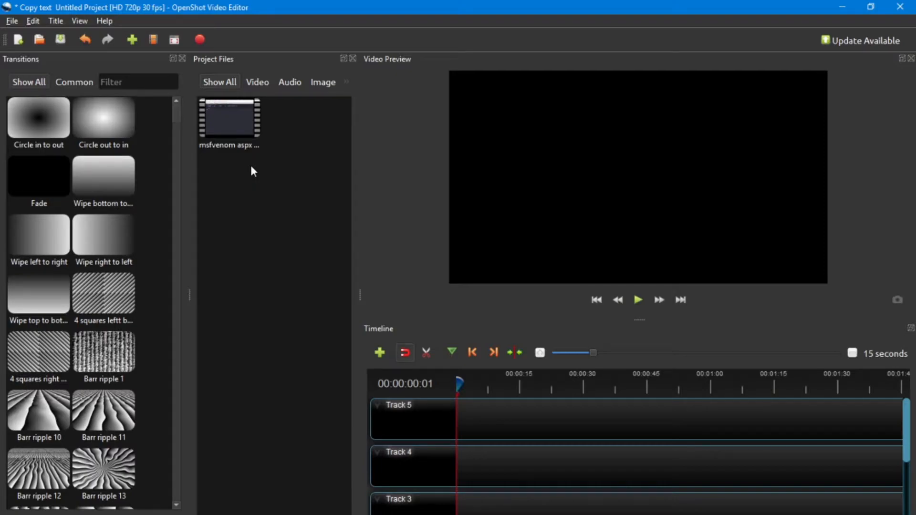
{"action": "left_click", "coordinate": [13, 22]}
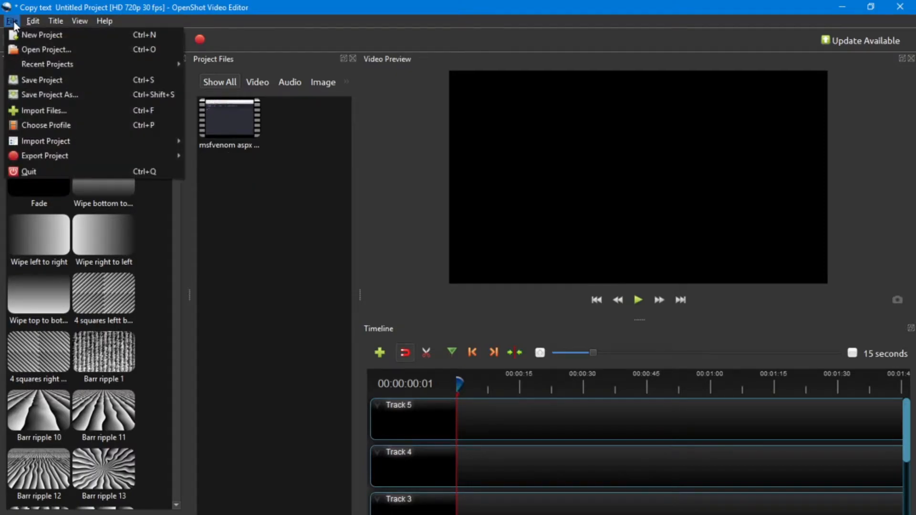
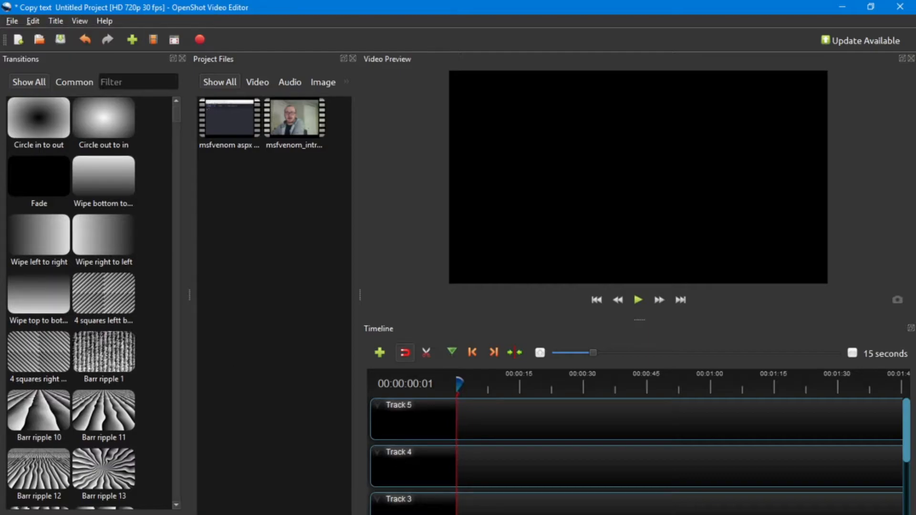
Step: Switch to paint.net and open the blue circuit-board background image 2.jpg
{"action": "mouse_move", "coordinate": [200, 513]}
{"action": "left_click", "coordinate": [220, 483]}
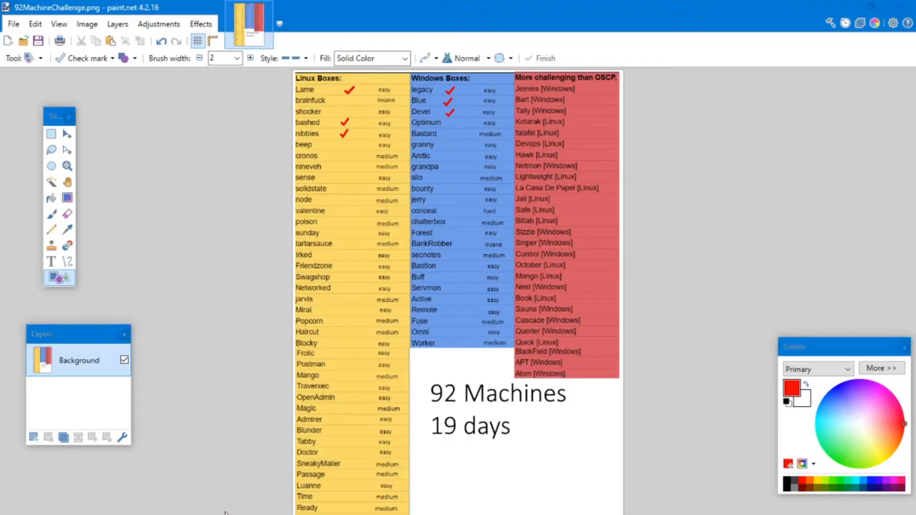
{"action": "left_click", "coordinate": [23, 41]}
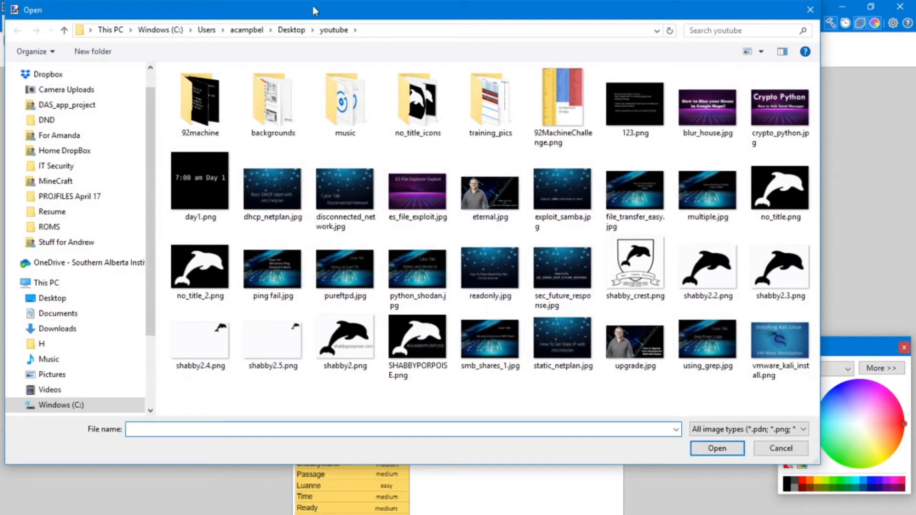
{"action": "left_click_drag", "start_coordinate": [419, 11], "coordinate": [0, 14]}
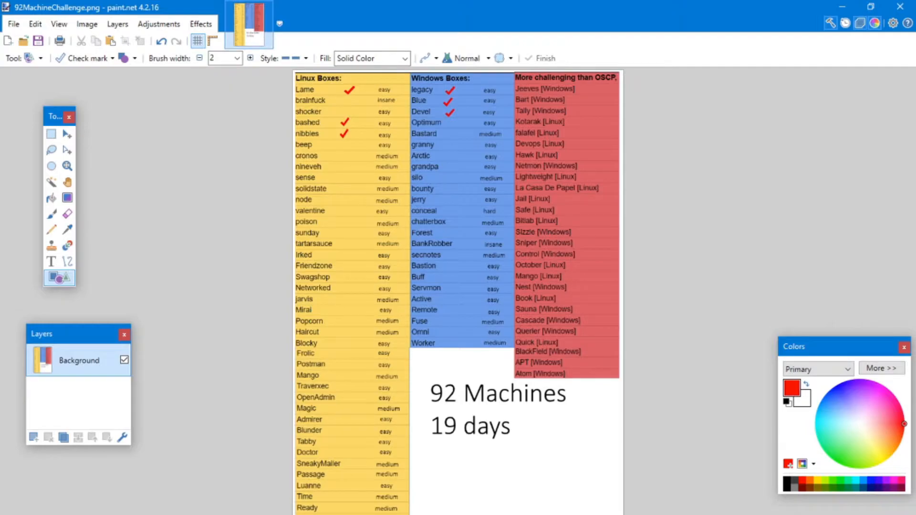
{"action": "key", "text": "Return"}
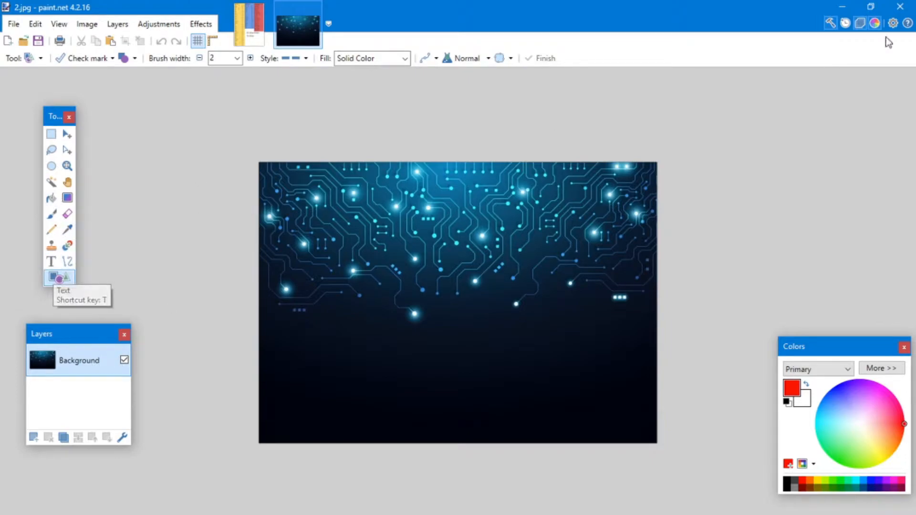
Step: Add the title text "Making Custom" in near-white FDFCFF, Calibri 20, on the dark area below the circuit pattern
{"action": "left_click", "coordinate": [52, 261]}
{"action": "left_click", "coordinate": [879, 369]}
{"action": "left_click_drag", "start_coordinate": [851, 350], "coordinate": [736, 228]}
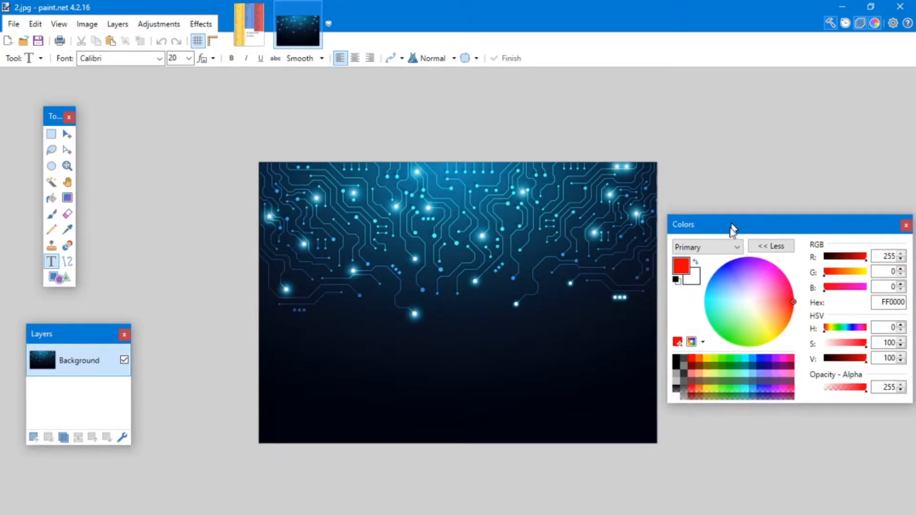
{"action": "left_click", "coordinate": [677, 394]}
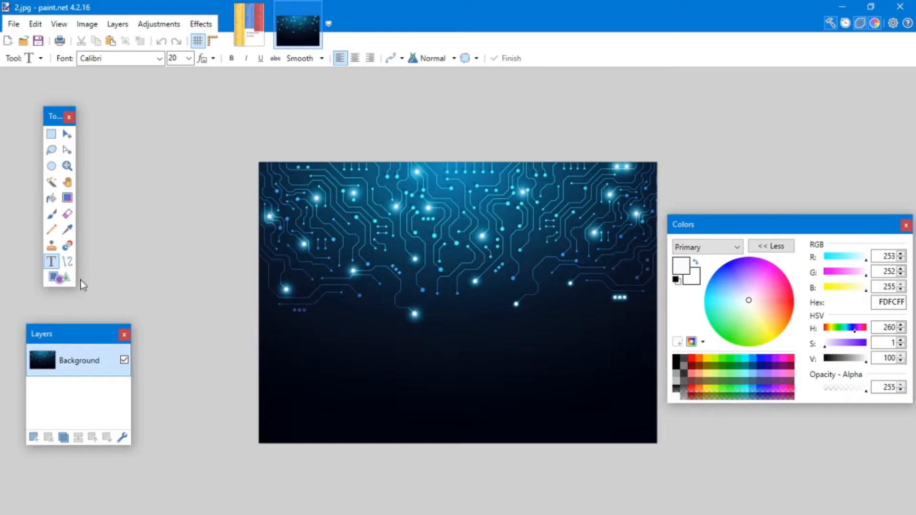
{"action": "left_click", "coordinate": [344, 346]}
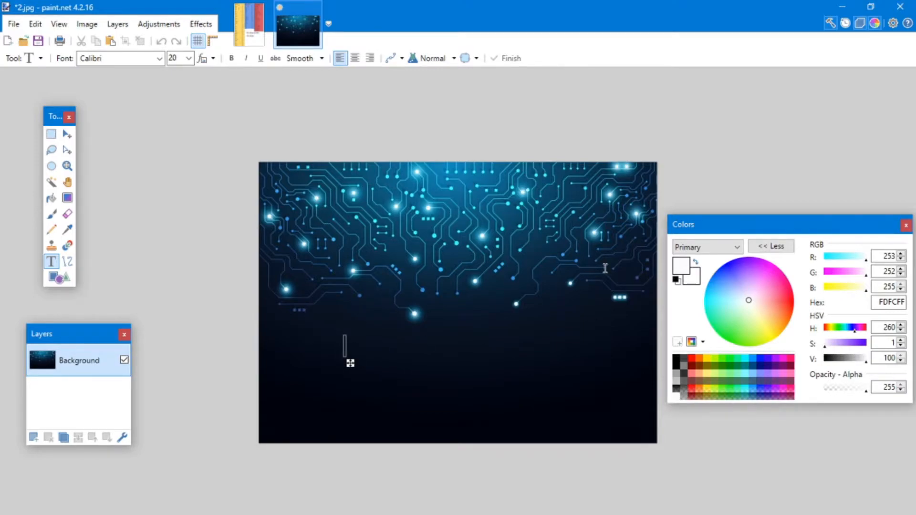
{"action": "type", "text": "M aking C"}
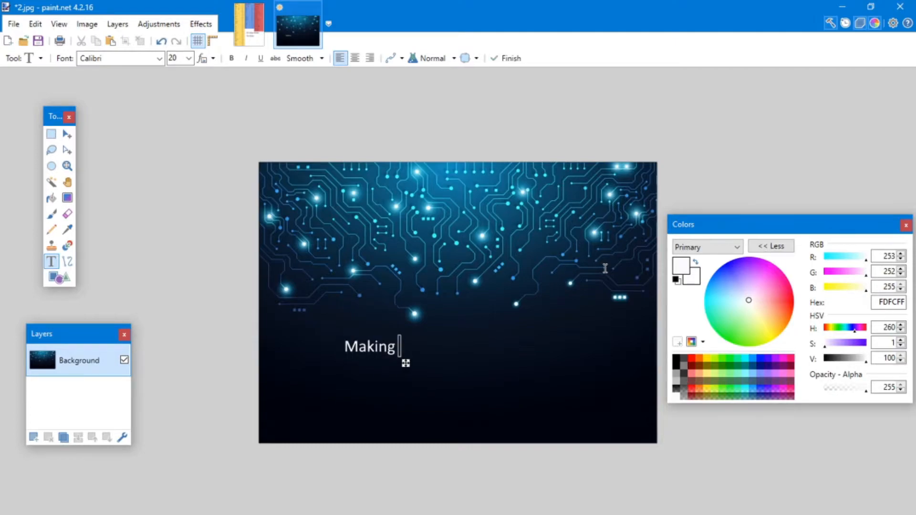
{"action": "type", "text": "ustom"}
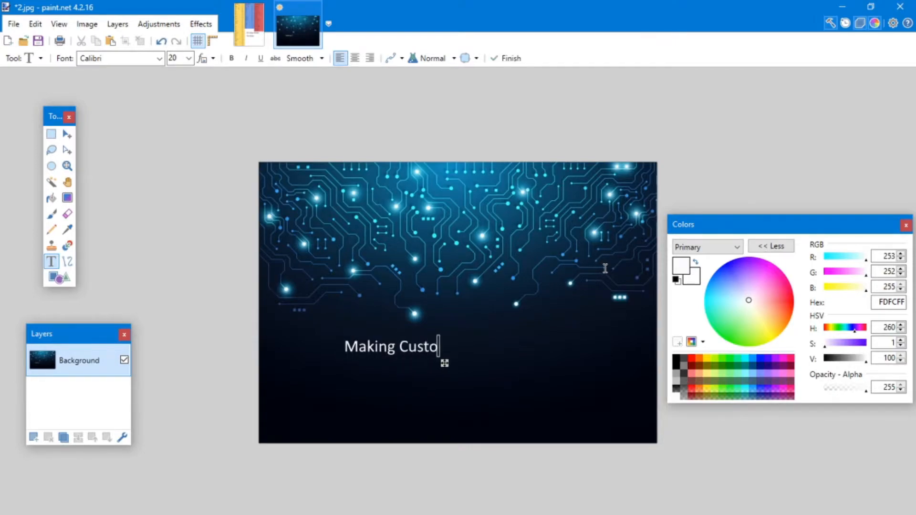
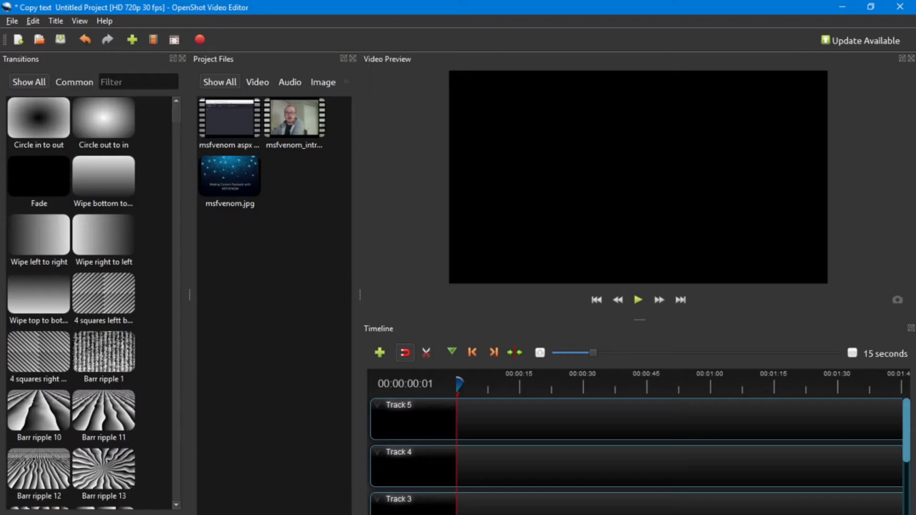
{"action": "mouse_move", "coordinate": [247, 514]}
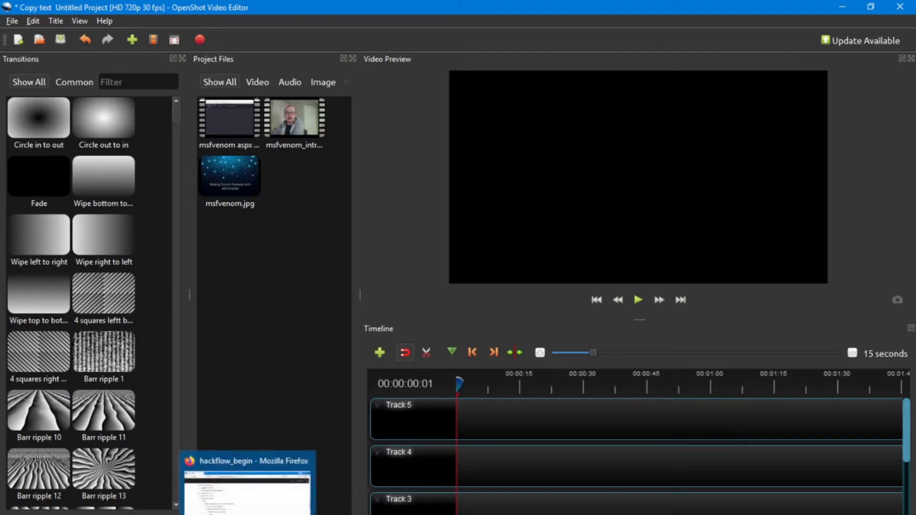
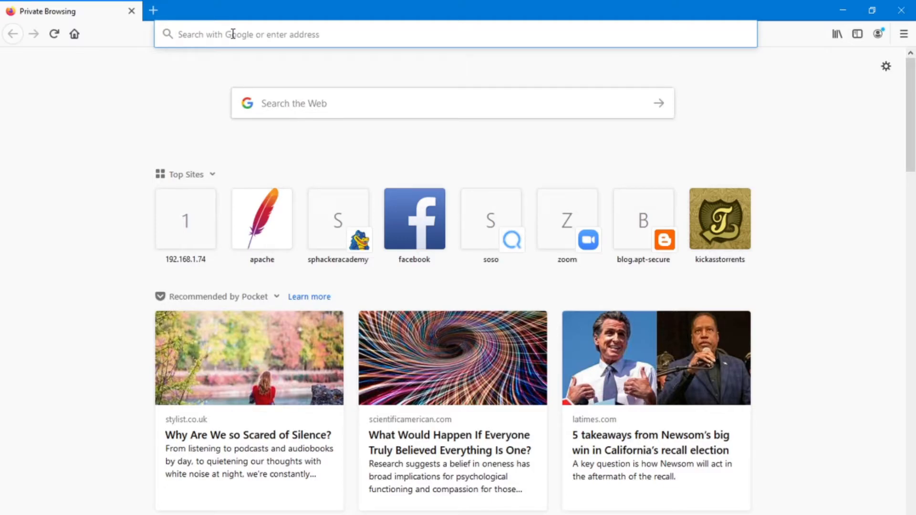
{"action": "type", "text": "https://be"}
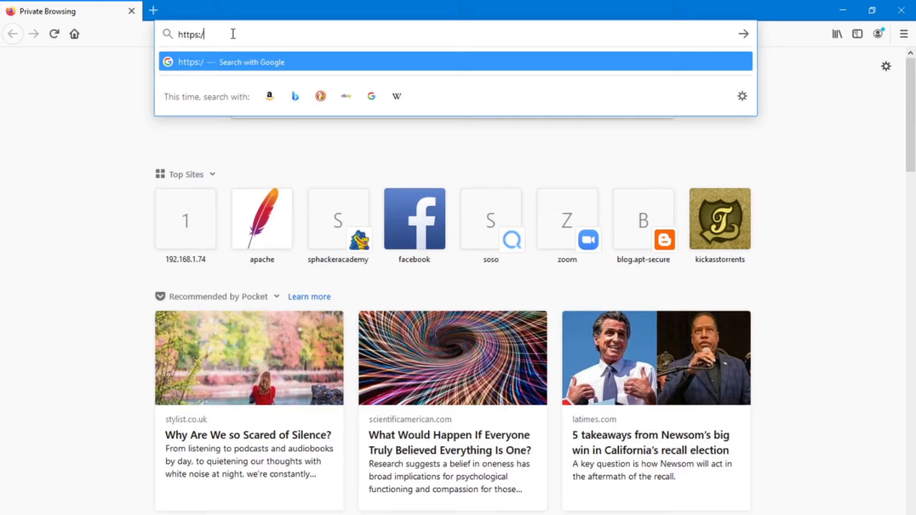
{"action": "type", "text": "nsound.com"}
{"action": "key", "text": "Return"}
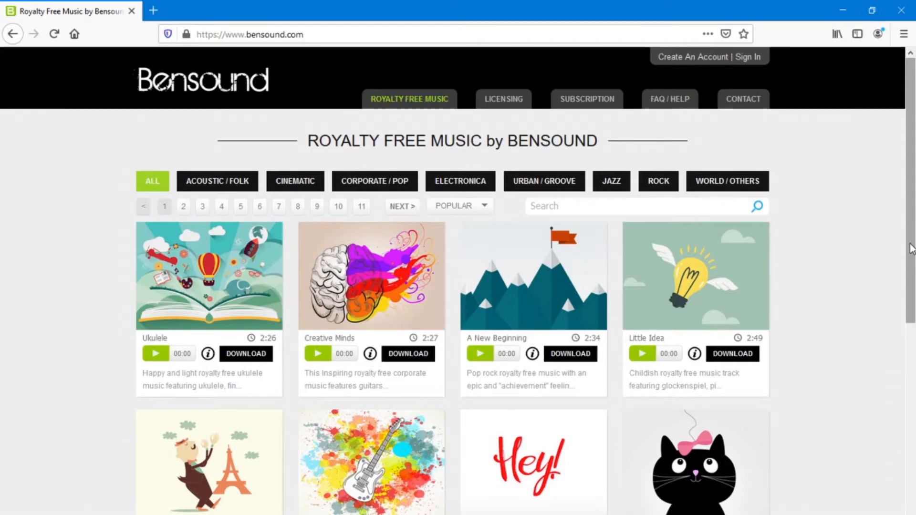
Step: Look over the royalty-free music page and search its tracks for "ambient"
{"action": "left_click_drag", "start_coordinate": [910, 248], "coordinate": [910, 276]}
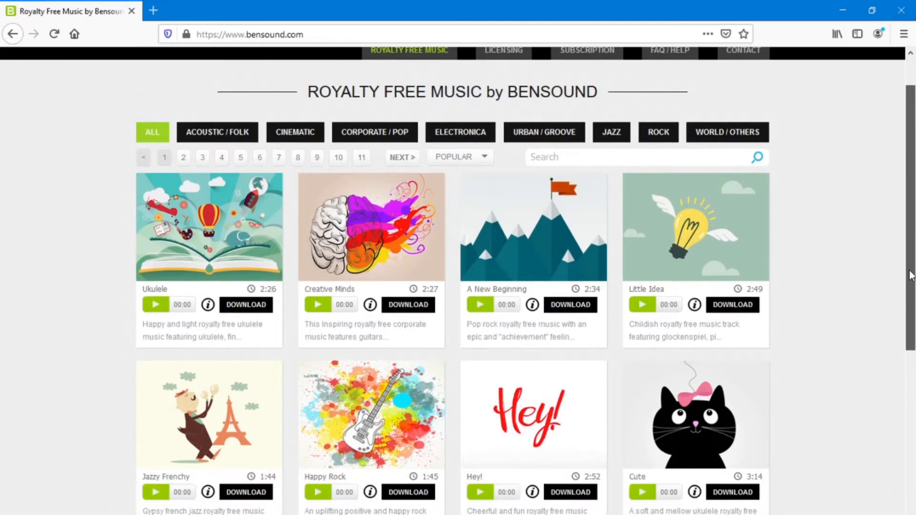
{"action": "scroll", "coordinate": [910, 276], "scroll_direction": "up", "scroll_amount": 1}
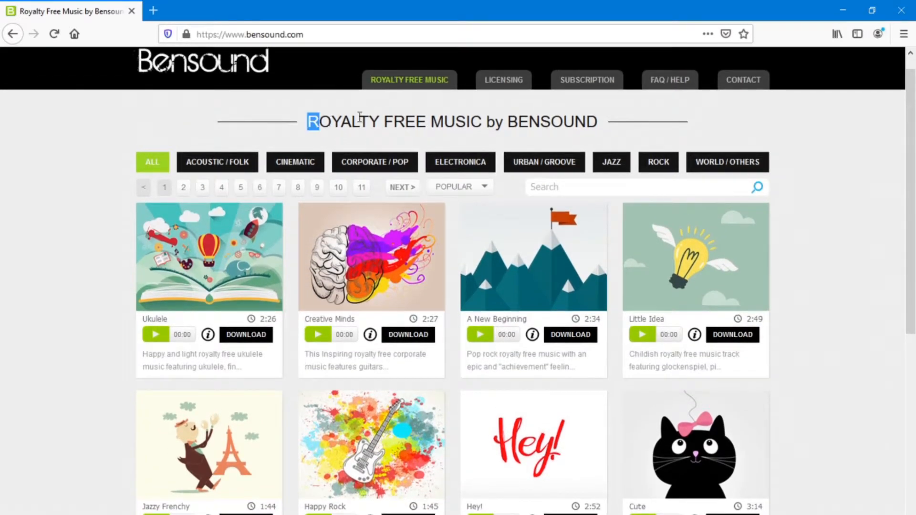
{"action": "left_click_drag", "start_coordinate": [307, 122], "coordinate": [421, 116]}
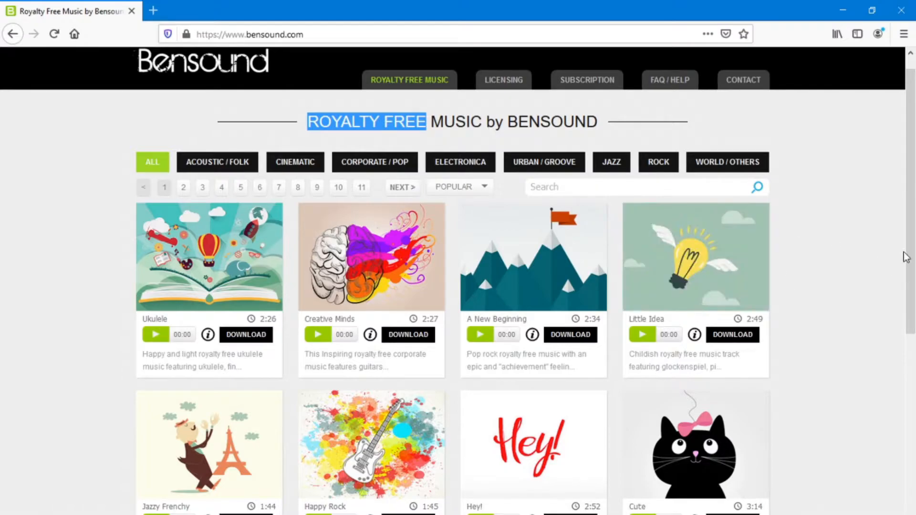
{"action": "scroll", "coordinate": [905, 256], "scroll_direction": "up", "scroll_amount": 1}
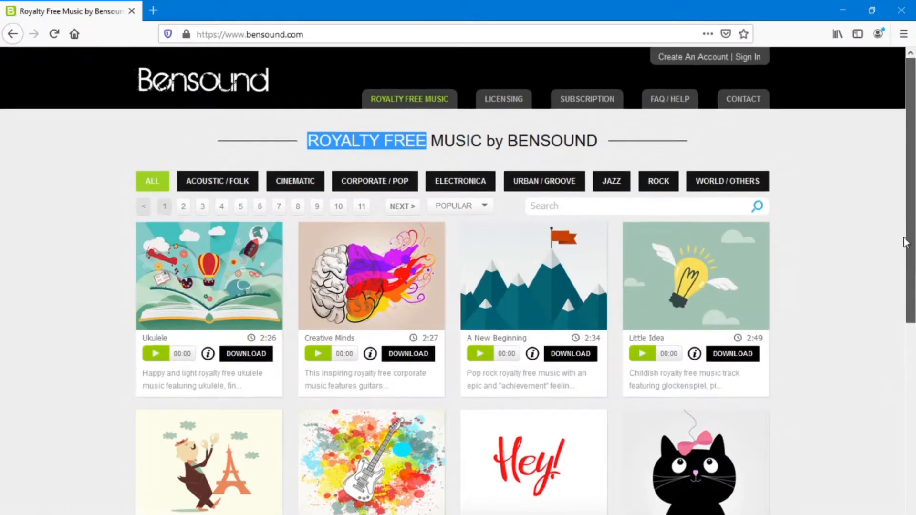
{"action": "left_click", "coordinate": [549, 203]}
{"action": "type", "text": "ambient"}
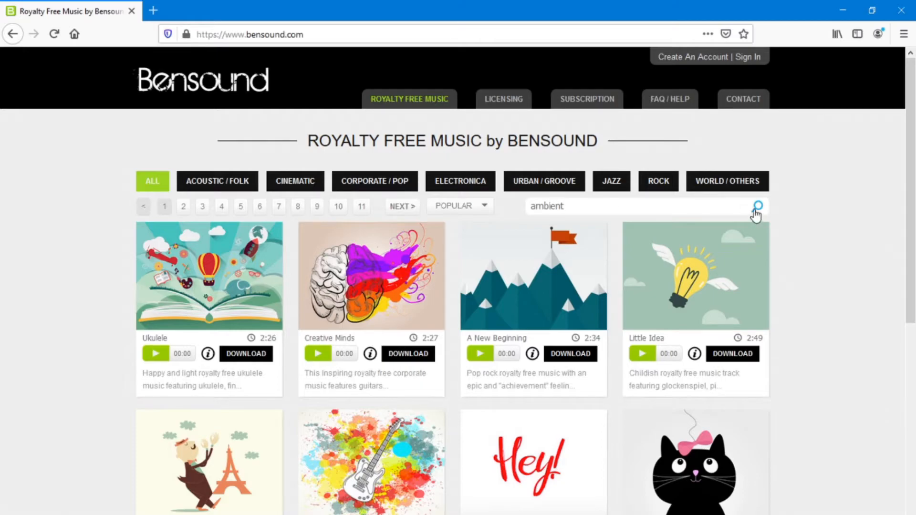
{"action": "left_click", "coordinate": [754, 211]}
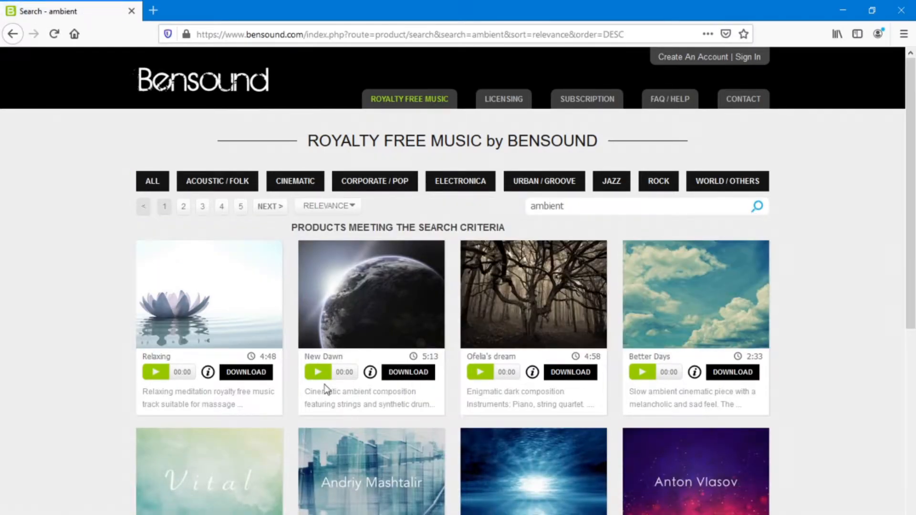
Step: Preview the New Dawn and Better Days tracks, stopping each after a short listen
{"action": "left_click", "coordinate": [318, 374]}
{"action": "left_click", "coordinate": [317, 373]}
{"action": "left_click", "coordinate": [640, 374]}
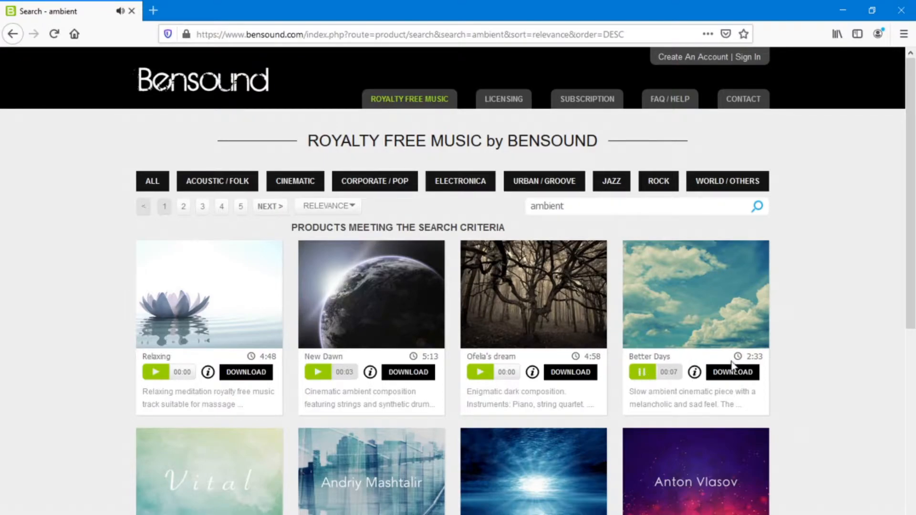
{"action": "left_click", "coordinate": [642, 375]}
Step: Preview the Your Way, Out Of Reach and Deep Blue tracks further down the ambient results
{"action": "scroll", "coordinate": [163, 225], "scroll_direction": "down", "scroll_amount": 2}
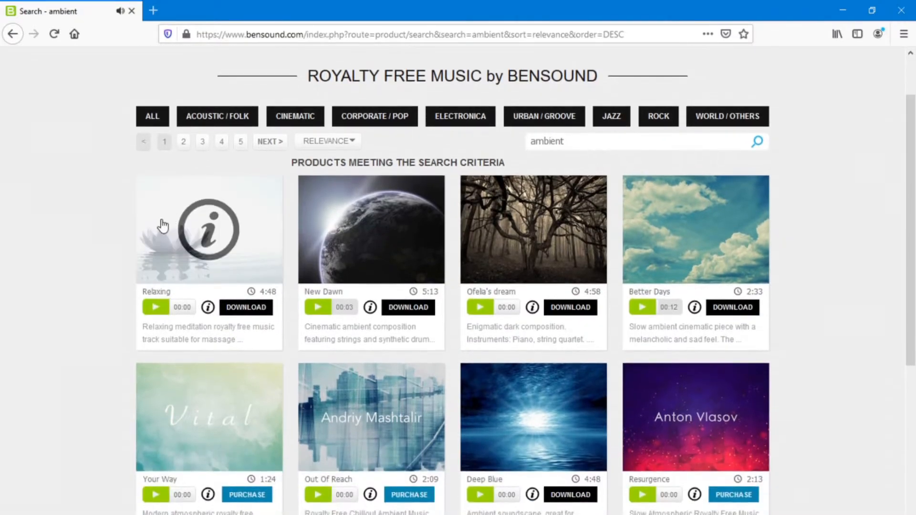
{"action": "scroll", "coordinate": [162, 225], "scroll_direction": "down", "scroll_amount": 2}
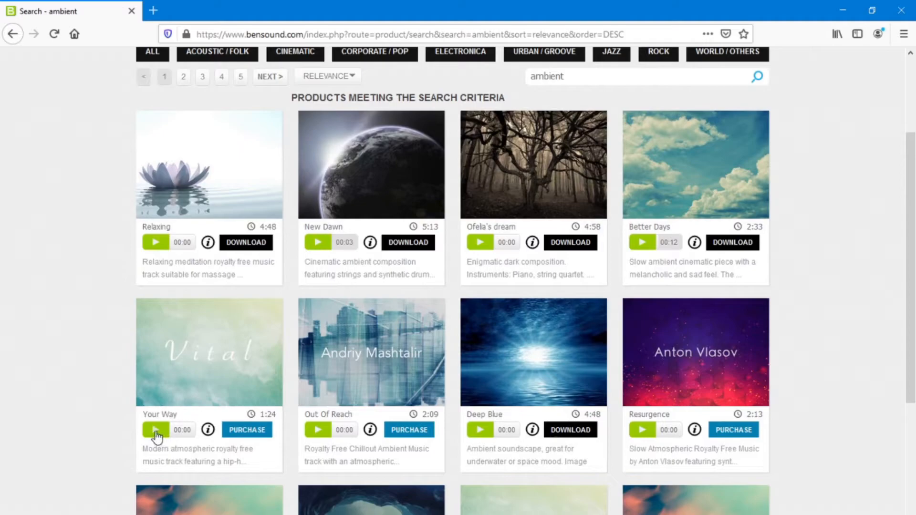
{"action": "left_click", "coordinate": [155, 432]}
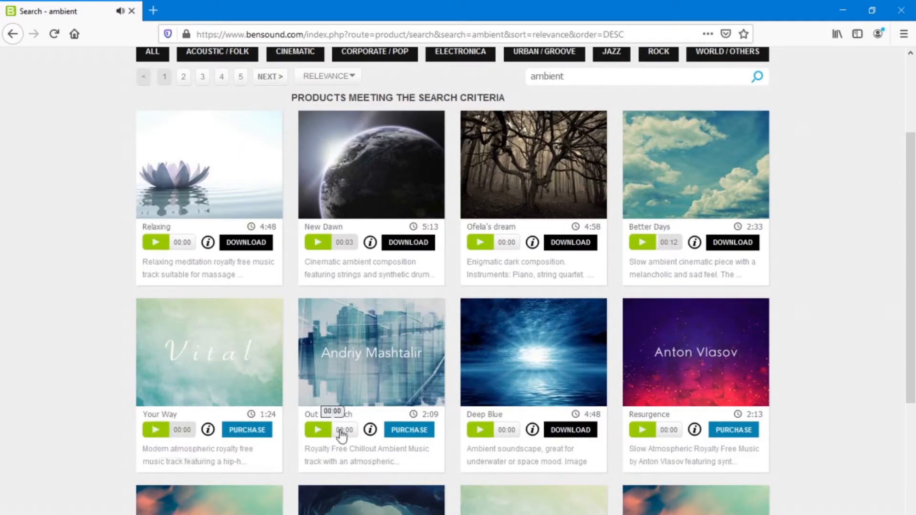
{"action": "left_click", "coordinate": [315, 433]}
{"action": "left_click", "coordinate": [315, 433]}
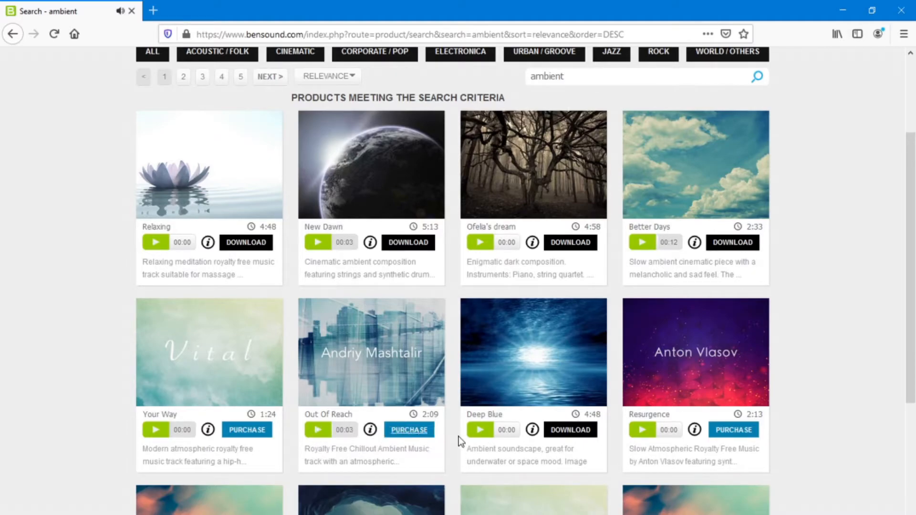
{"action": "scroll", "coordinate": [573, 418], "scroll_direction": "down", "scroll_amount": 4}
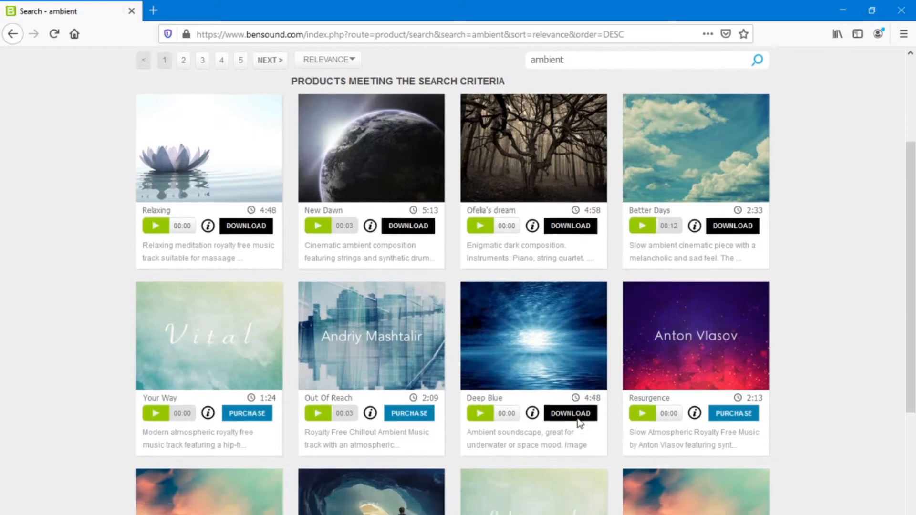
{"action": "scroll", "coordinate": [580, 423], "scroll_direction": "up", "scroll_amount": 3}
{"action": "left_click", "coordinate": [478, 366]}
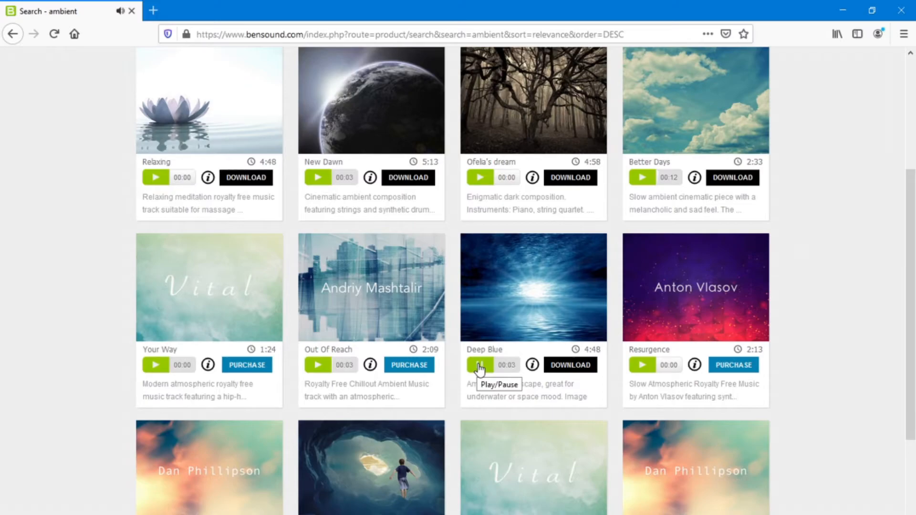
{"action": "left_click", "coordinate": [479, 367]}
Step: Download the Better Days track under the free Creative Commons licence and save the file bensound-betterdays.mp3
{"action": "left_click", "coordinate": [730, 178]}
{"action": "left_click_drag", "start_coordinate": [434, 279], "coordinate": [314, 281]}
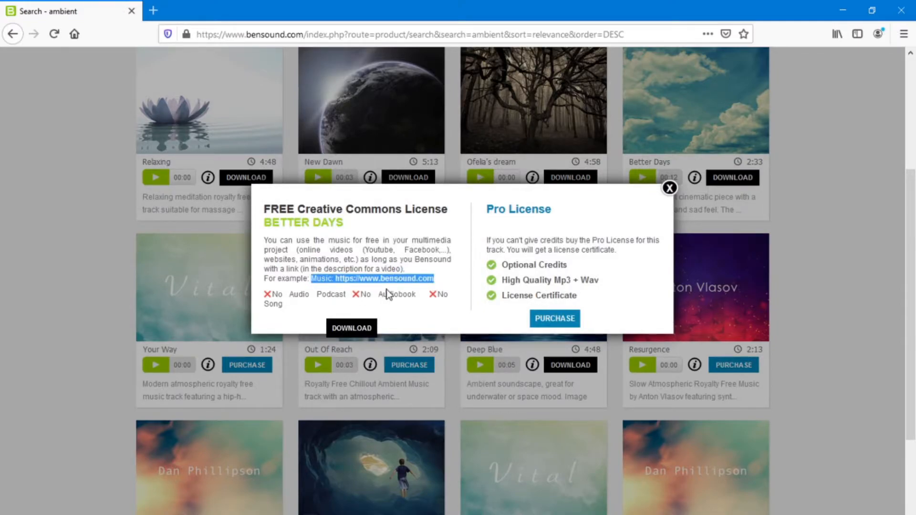
{"action": "left_click", "coordinate": [362, 328]}
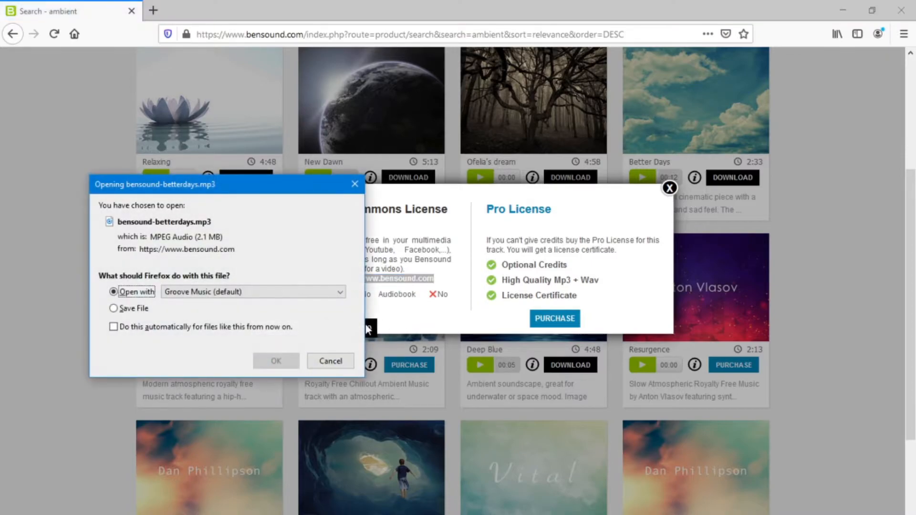
{"action": "left_click", "coordinate": [139, 309]}
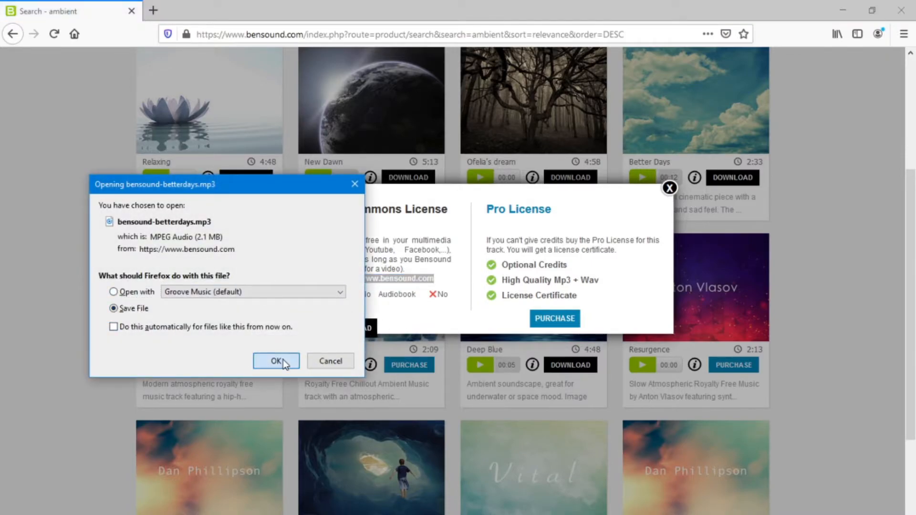
{"action": "left_click", "coordinate": [282, 360]}
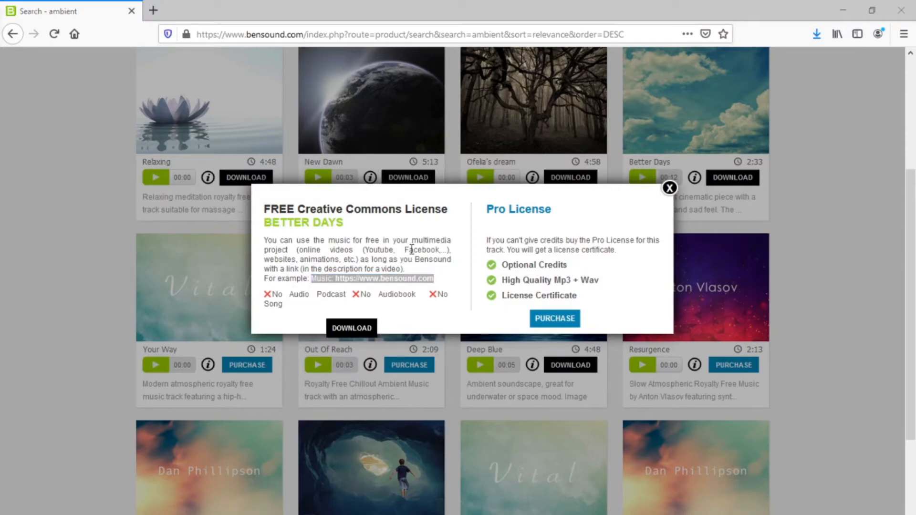
{"action": "left_click", "coordinate": [669, 188]}
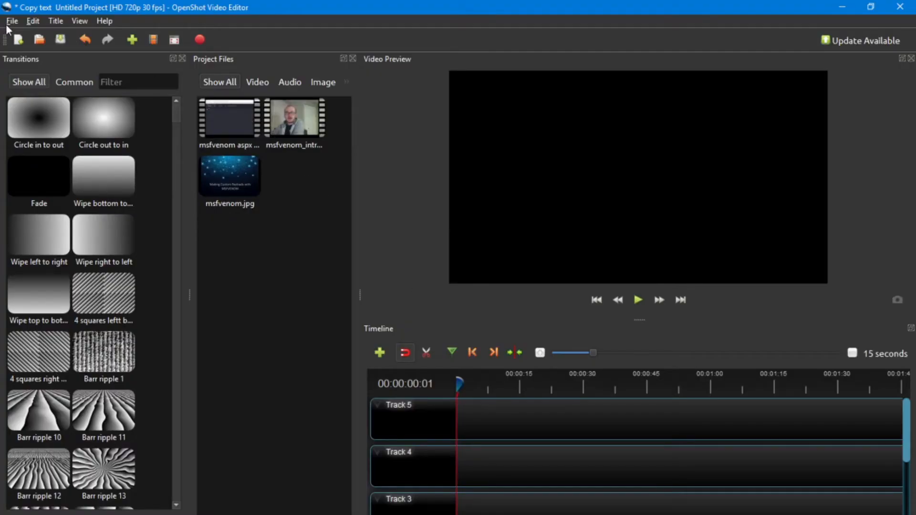
Step: Switch to OpenShot and import bensound-betterdays.mp3 into the project files
{"action": "left_click", "coordinate": [12, 21]}
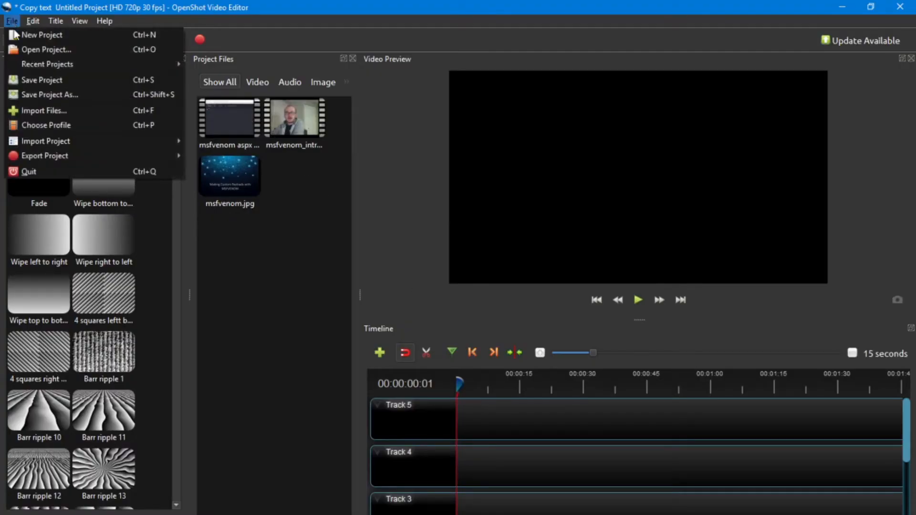
{"action": "left_click", "coordinate": [48, 111]}
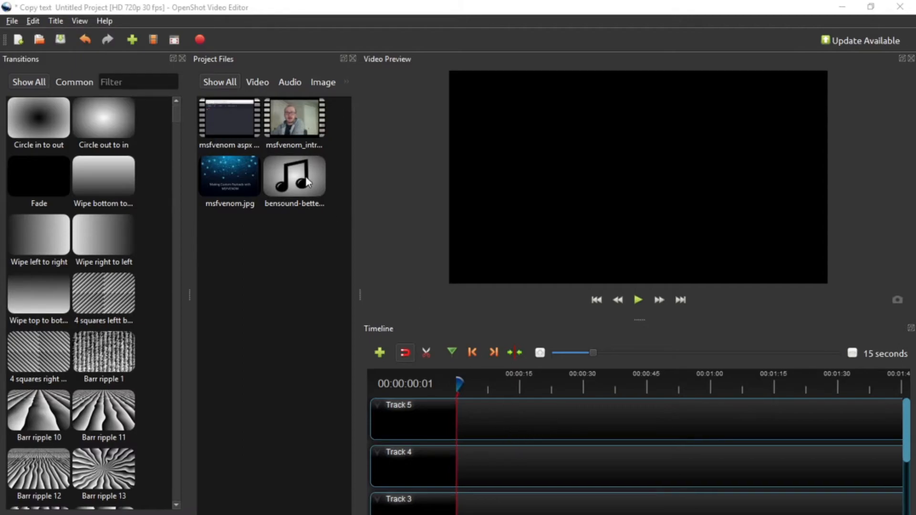
{"action": "left_click_drag", "start_coordinate": [305, 177], "coordinate": [451, 407]}
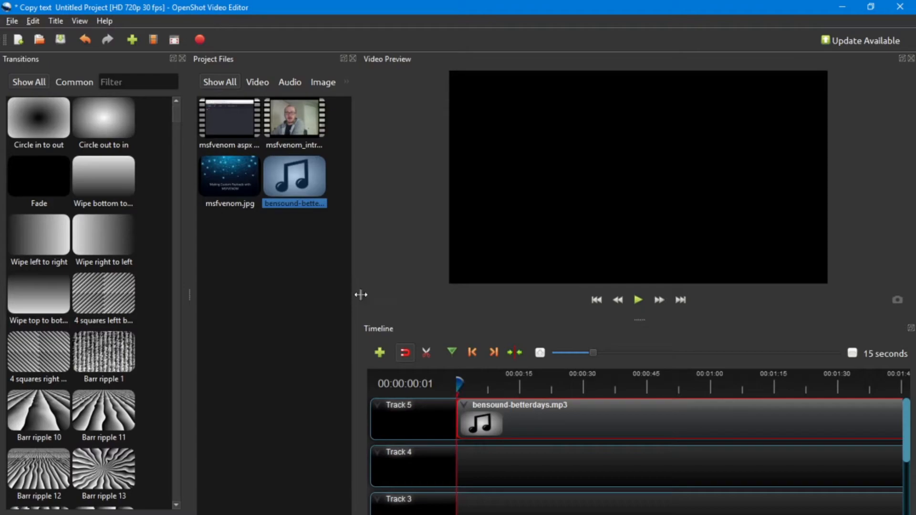
{"action": "left_click_drag", "start_coordinate": [361, 295], "coordinate": [344, 294]}
{"action": "left_click_drag", "start_coordinate": [555, 514], "coordinate": [687, 514]}
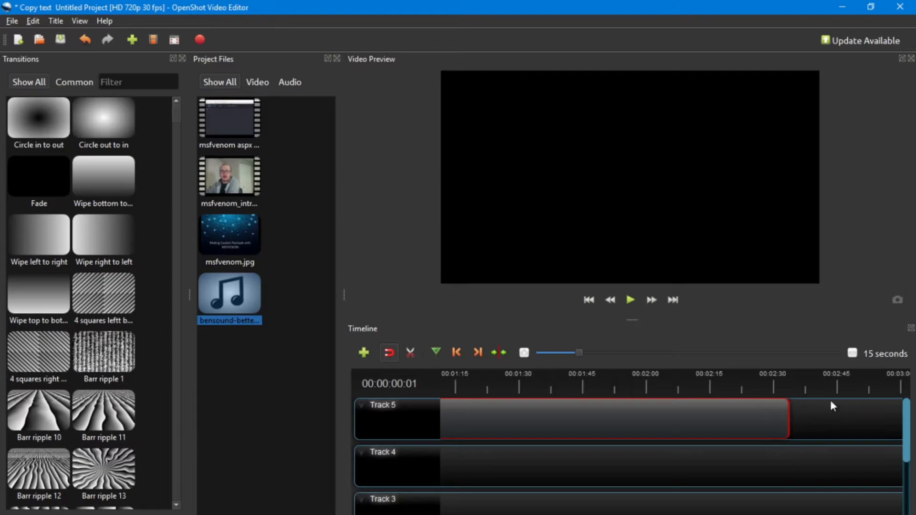
{"action": "scroll", "coordinate": [675, 429], "scroll_direction": "left", "scroll_amount": 10}
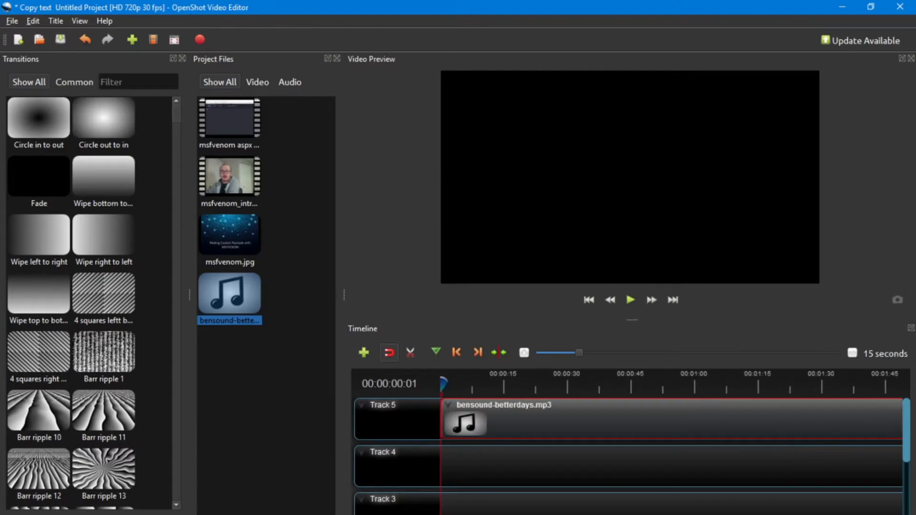
{"action": "left_click_drag", "start_coordinate": [241, 238], "coordinate": [435, 449]}
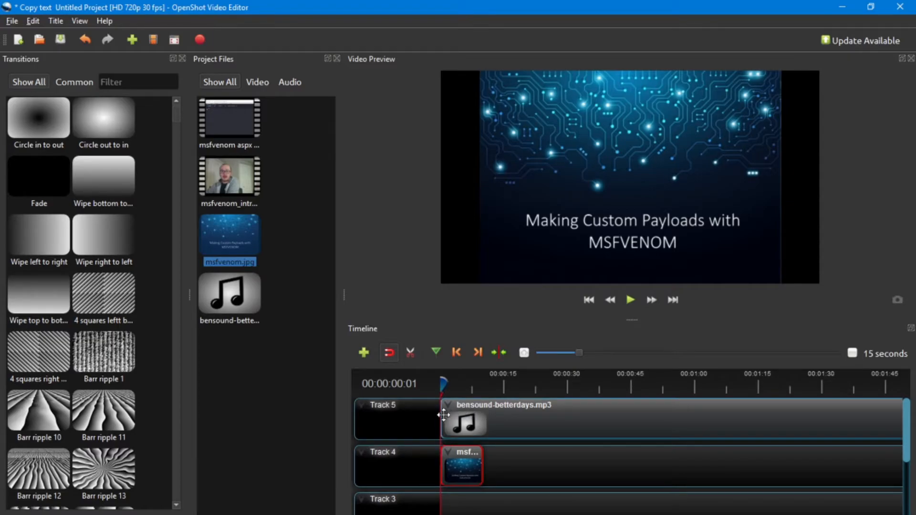
{"action": "right_click", "coordinate": [530, 410]}
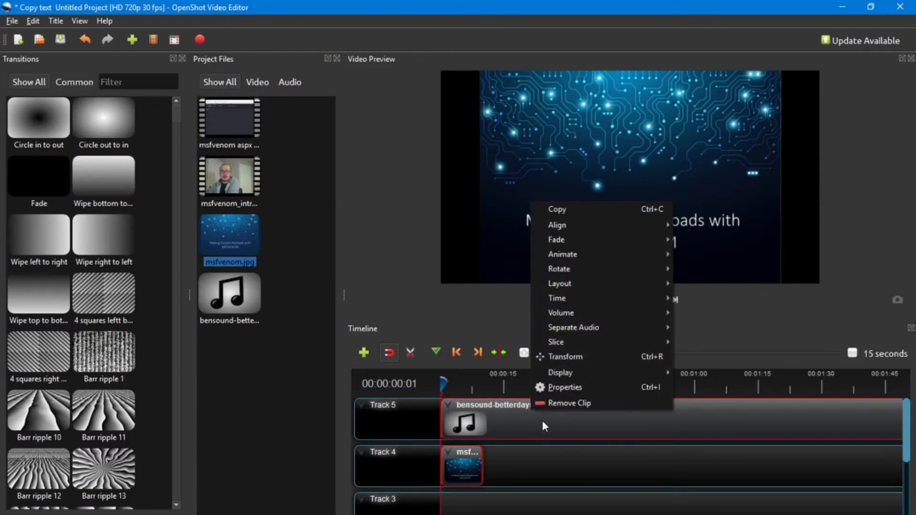
{"action": "left_click", "coordinate": [566, 403]}
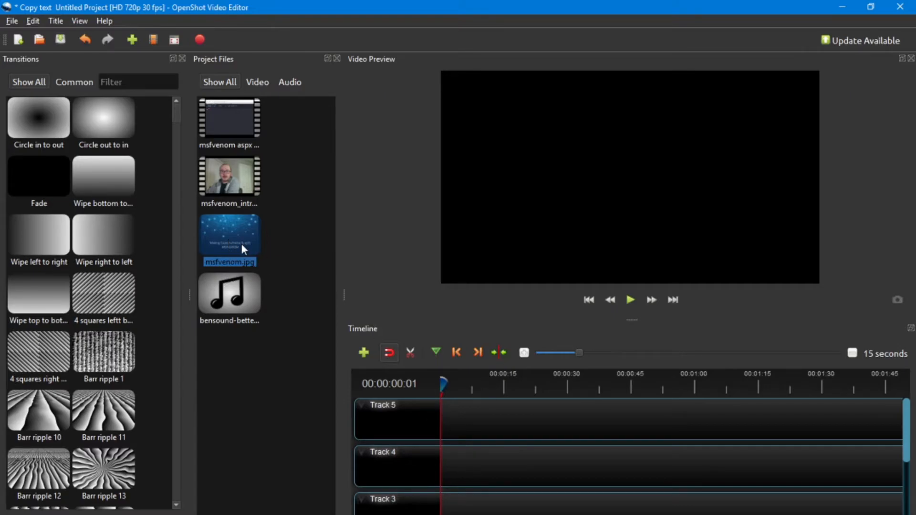
Step: Place msfvenom.jpg at the start of Track 4, trimmed to about 4 seconds, followed directly by msfvenom_intro.mp4
{"action": "left_click_drag", "start_coordinate": [232, 239], "coordinate": [762, 464]}
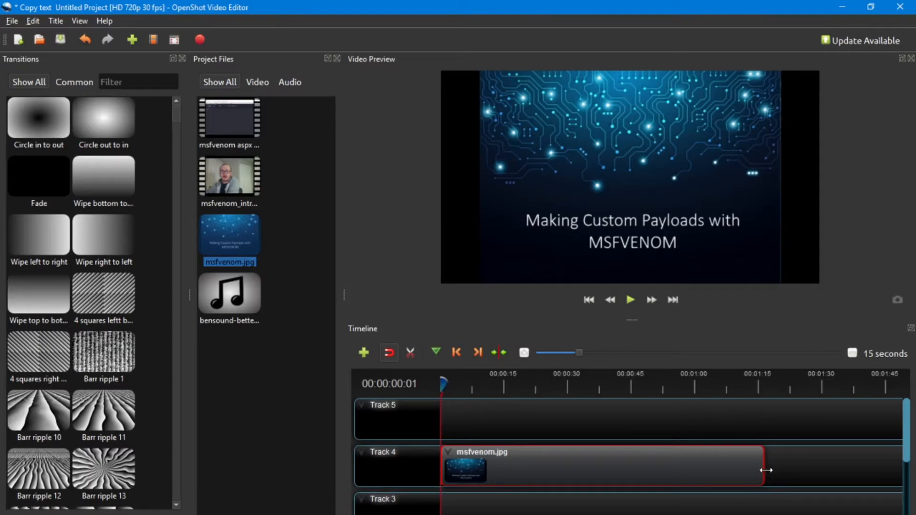
{"action": "left_click_drag", "start_coordinate": [766, 471], "coordinate": [461, 478]}
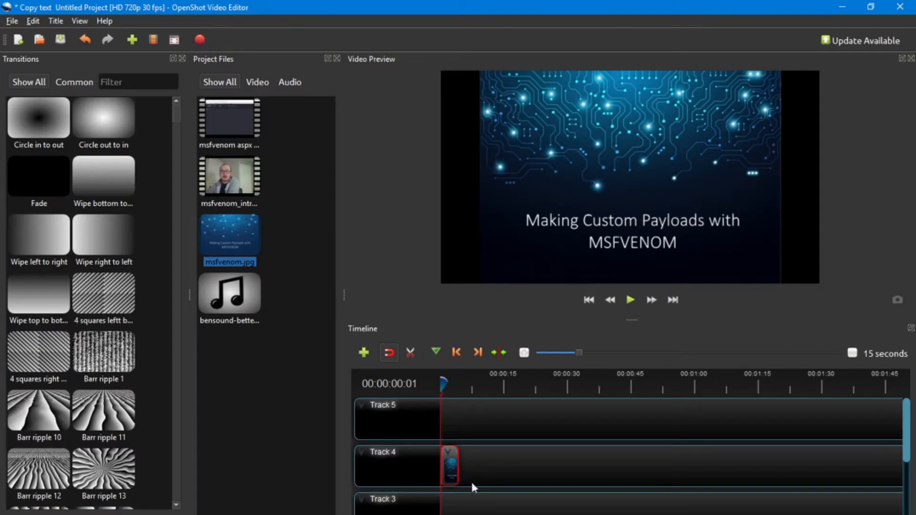
{"action": "left_click_drag", "start_coordinate": [235, 186], "coordinate": [470, 461]}
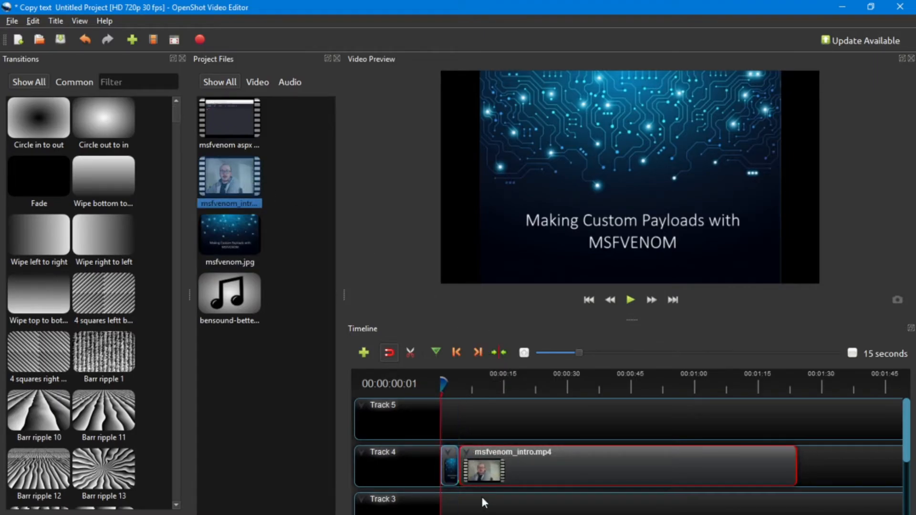
{"action": "scroll", "coordinate": [670, 443], "scroll_direction": "right", "scroll_amount": 5}
{"action": "scroll", "coordinate": [671, 442], "scroll_direction": "left", "scroll_amount": 4}
{"action": "scroll", "coordinate": [595, 454], "scroll_direction": "left", "scroll_amount": 1}
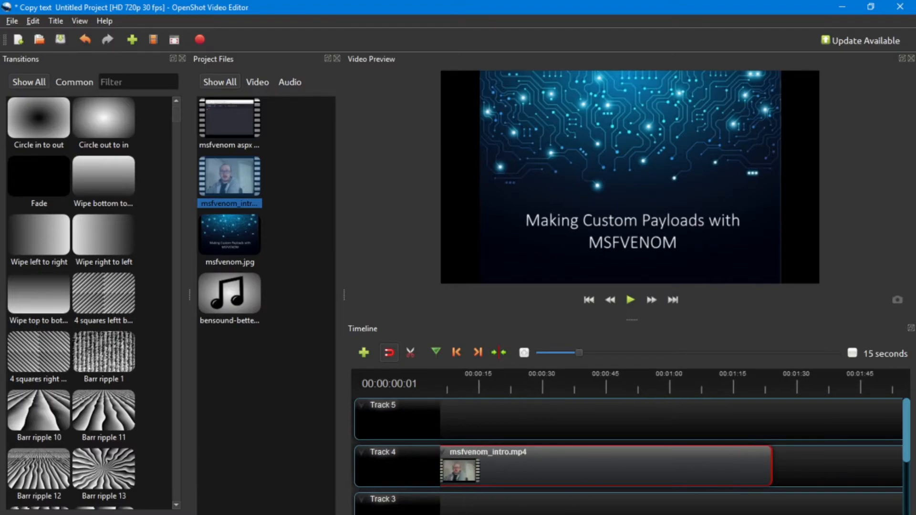
Step: Add msfvenom aspx reverse shell.mkv to Track 4 directly after the intro clip and enlarge the timeline area
{"action": "scroll", "coordinate": [595, 454], "scroll_direction": "right", "scroll_amount": 5}
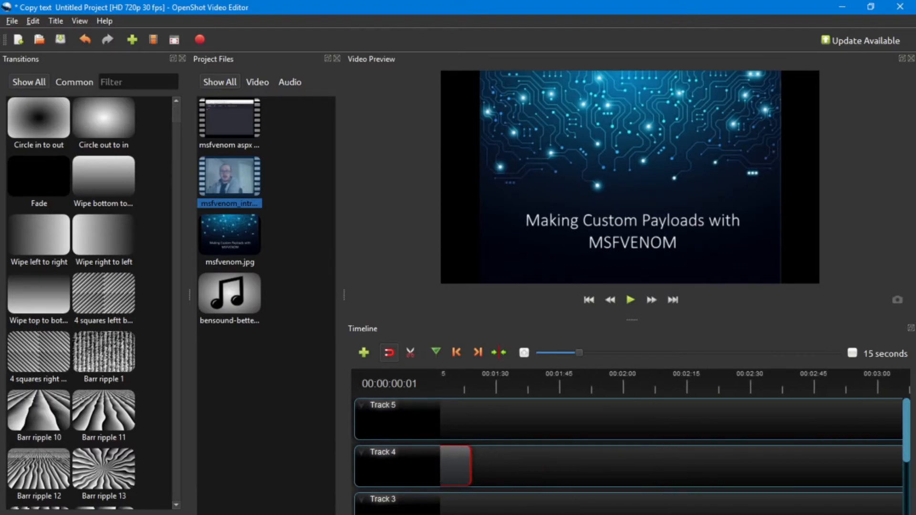
{"action": "left_click_drag", "start_coordinate": [242, 128], "coordinate": [473, 451]}
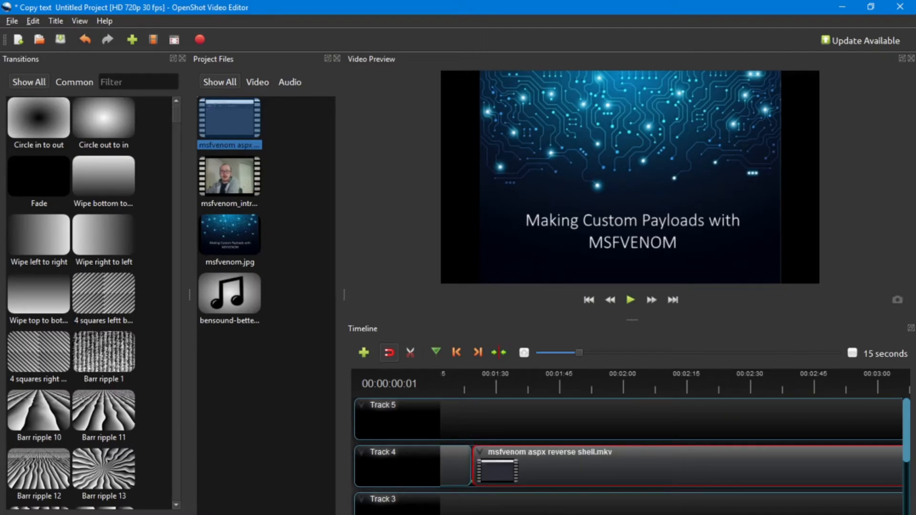
{"action": "scroll", "coordinate": [576, 423], "scroll_direction": "down", "scroll_amount": 1}
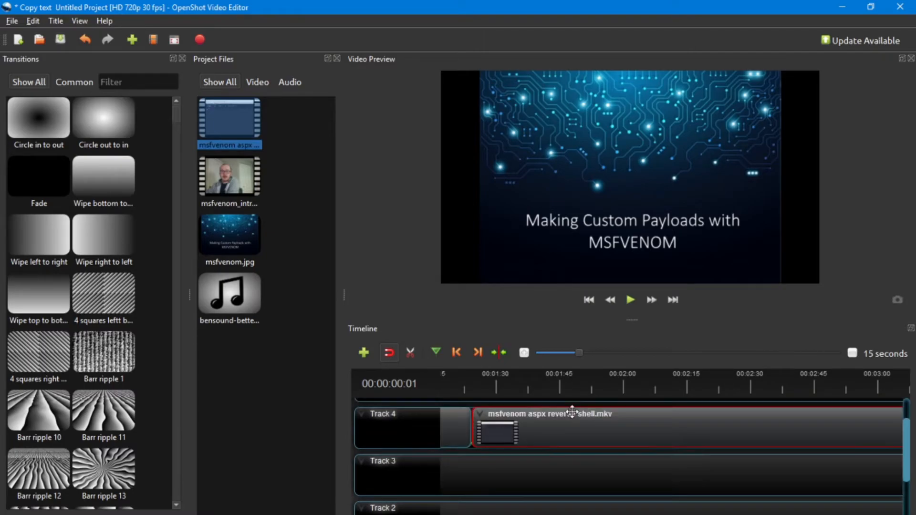
{"action": "left_click_drag", "start_coordinate": [631, 324], "coordinate": [619, 274]}
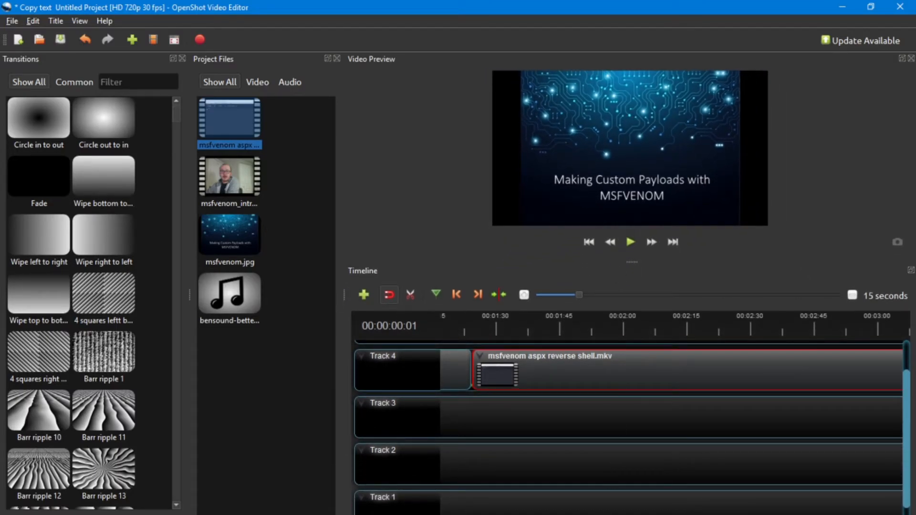
Step: Add the msfvenom.jpg title image again on Track 4, directly after the end of the reverse shell clip
{"action": "scroll", "coordinate": [675, 369], "scroll_direction": "left", "scroll_amount": 2}
{"action": "scroll", "coordinate": [762, 476], "scroll_direction": "right", "scroll_amount": 10}
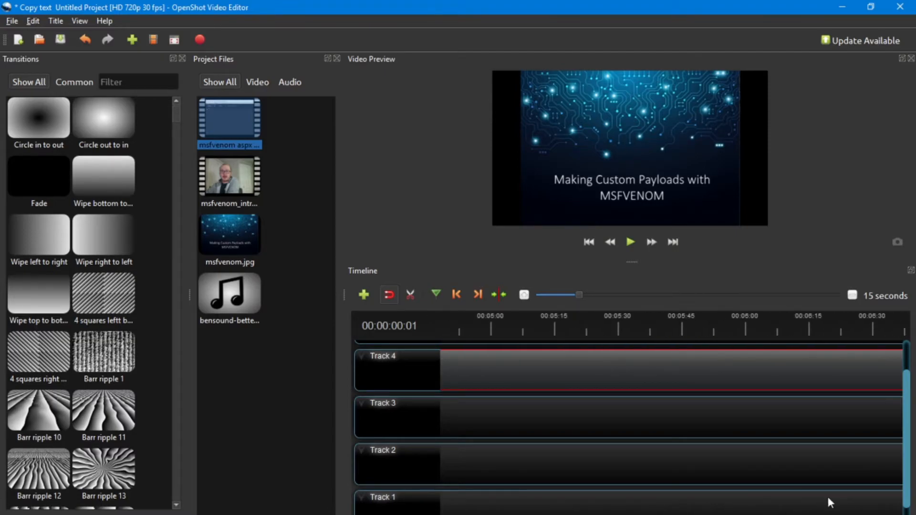
{"action": "scroll", "coordinate": [822, 501], "scroll_direction": "right", "scroll_amount": 2}
{"action": "left_click_drag", "start_coordinate": [216, 229], "coordinate": [844, 362]}
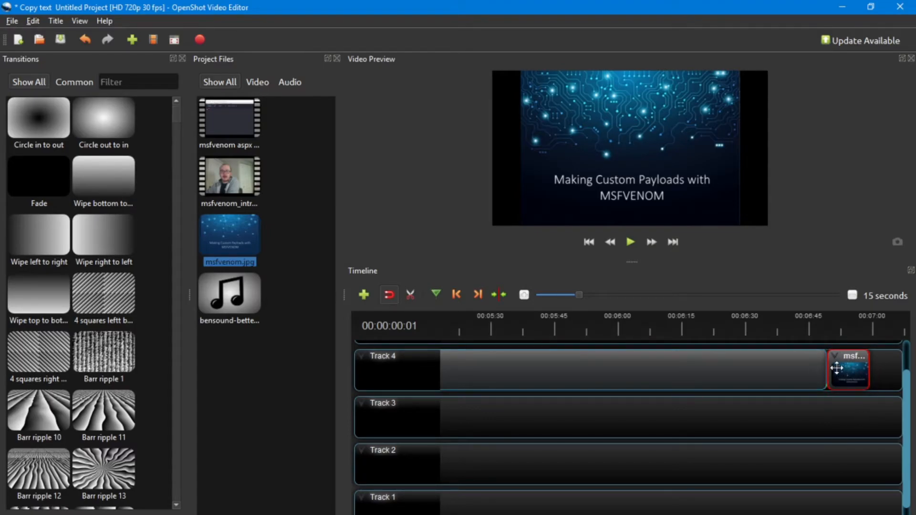
Step: Add a Fade transition on Track 4 at the start of the intro clip, the reverse shell clip and the closing title image
{"action": "scroll", "coordinate": [630, 415], "scroll_direction": "left", "scroll_amount": 10}
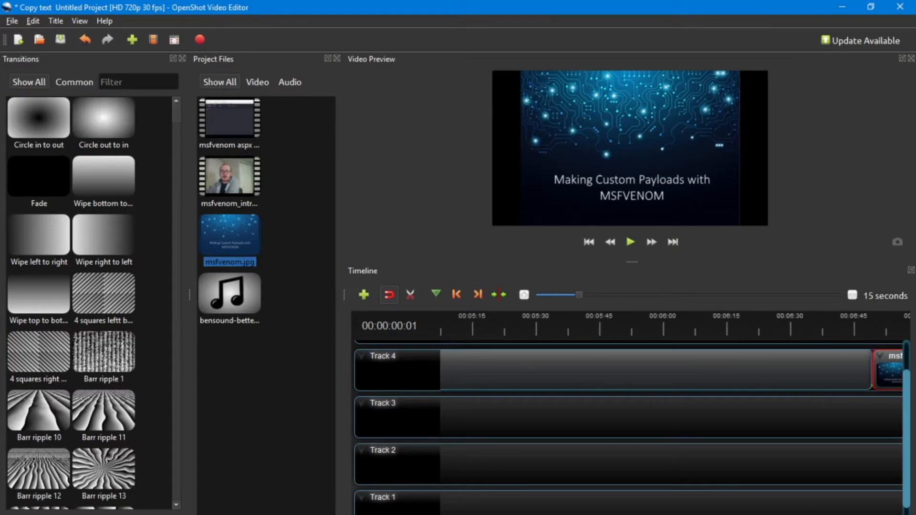
{"action": "scroll", "coordinate": [630, 415], "scroll_direction": "left", "scroll_amount": 3}
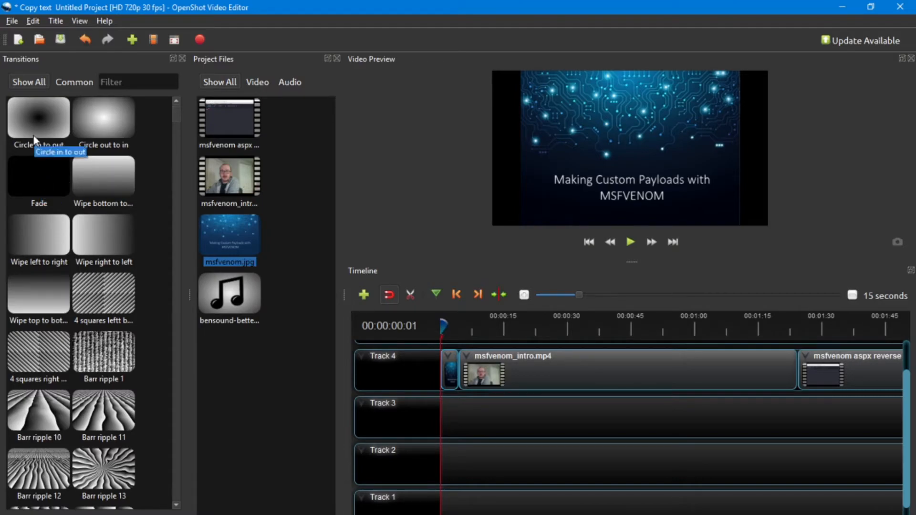
{"action": "left_click_drag", "start_coordinate": [43, 181], "coordinate": [467, 366]}
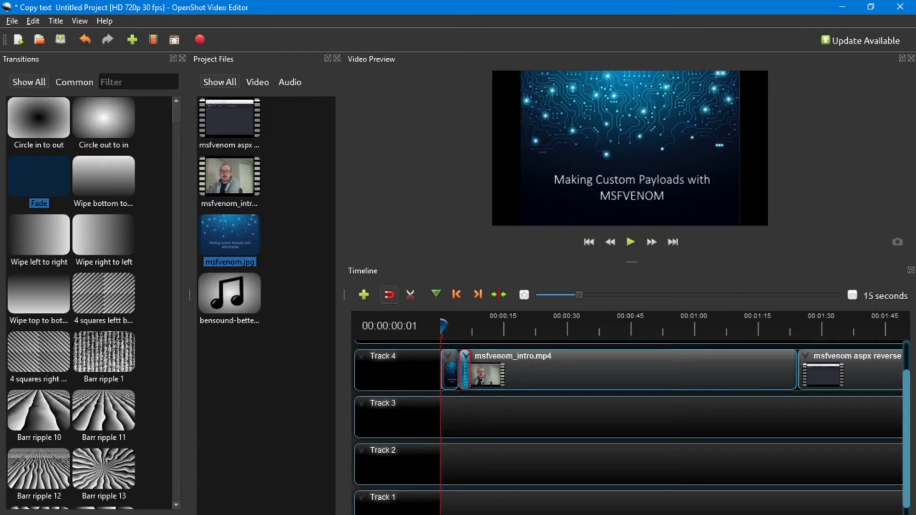
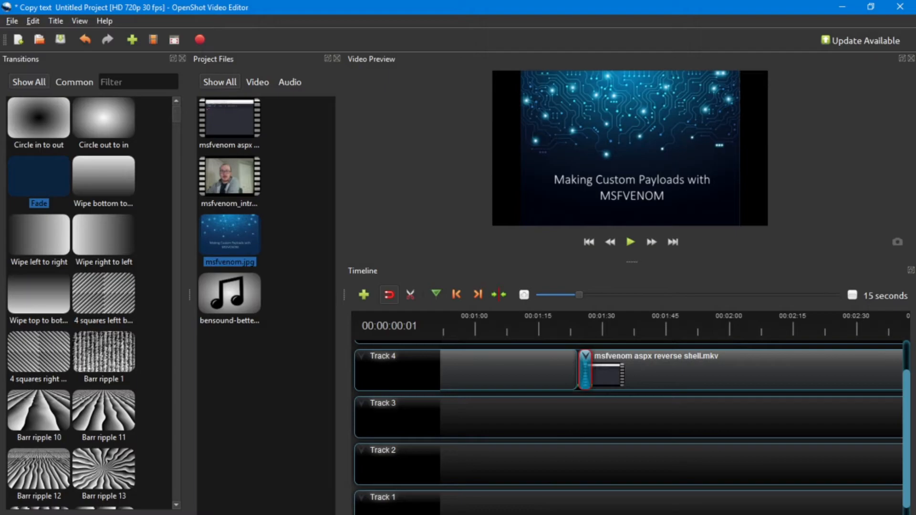
{"action": "scroll", "coordinate": [787, 510], "scroll_direction": "right", "scroll_amount": 15}
{"action": "scroll", "coordinate": [787, 510], "scroll_direction": "right", "scroll_amount": 5}
{"action": "left_click_drag", "start_coordinate": [32, 171], "coordinate": [838, 366]}
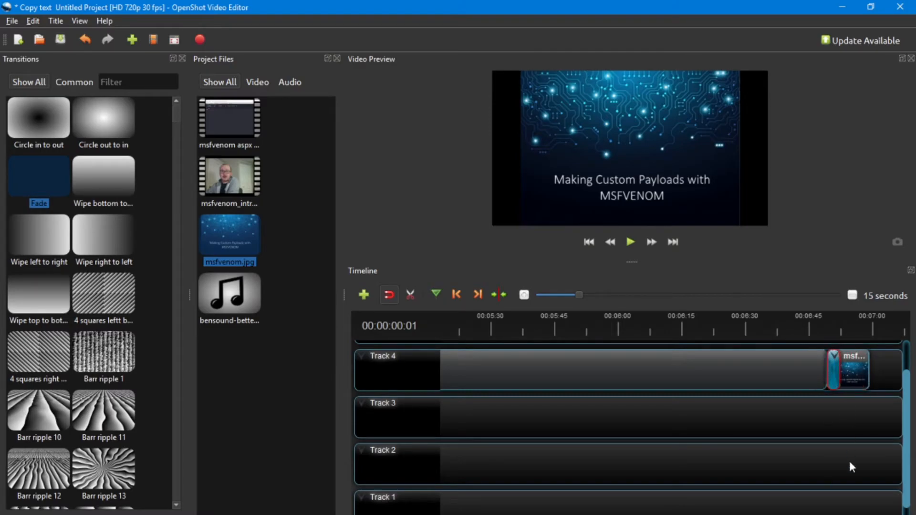
Step: Preview the opening title and its fade into the intro clip, then return the playhead to the start
{"action": "scroll", "coordinate": [671, 413], "scroll_direction": "left", "scroll_amount": 20}
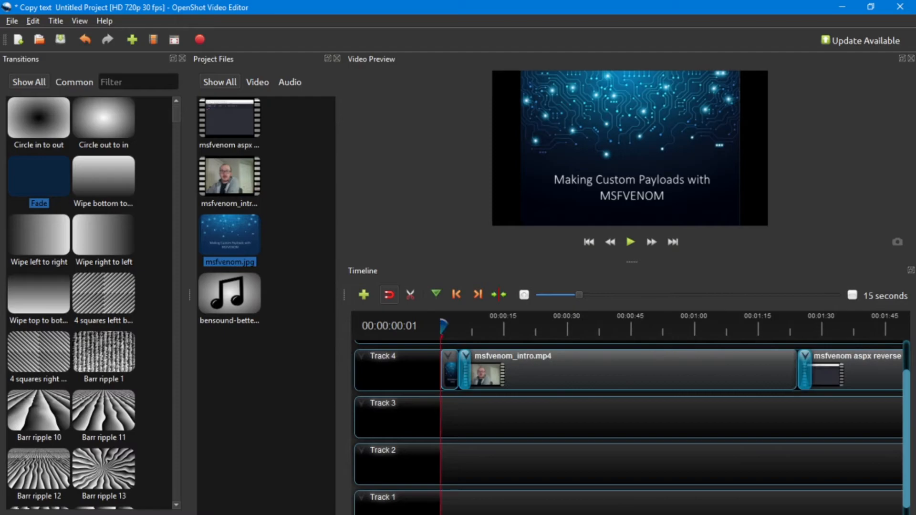
{"action": "left_click", "coordinate": [630, 242]}
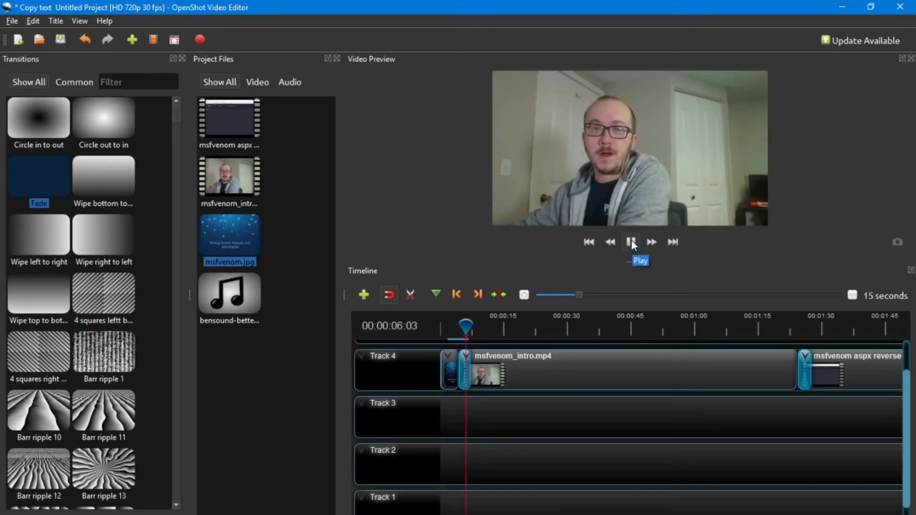
{"action": "left_click", "coordinate": [631, 243]}
{"action": "left_click_drag", "start_coordinate": [468, 327], "coordinate": [425, 334]}
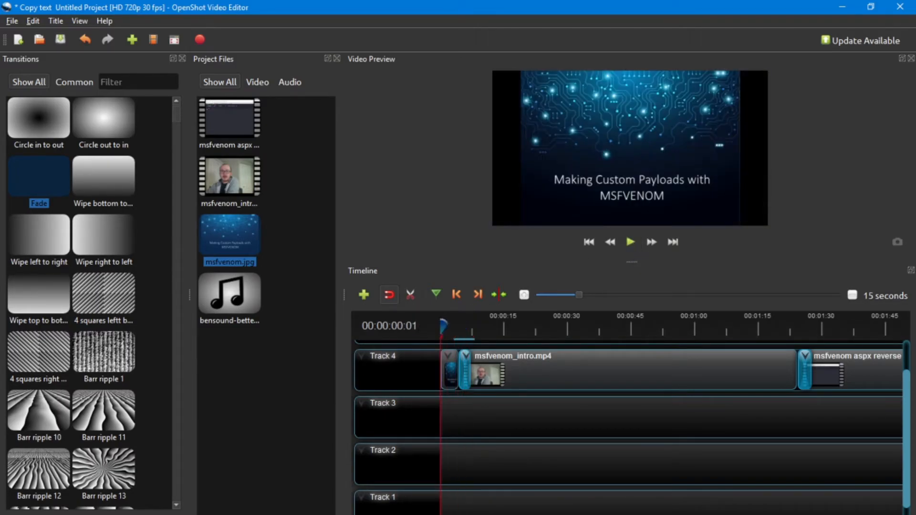
Step: Place bensound-betterdays.mp3 on Track 5, starting where the intro clip begins, and check where the music ends
{"action": "scroll", "coordinate": [525, 427], "scroll_direction": "up", "scroll_amount": 1}
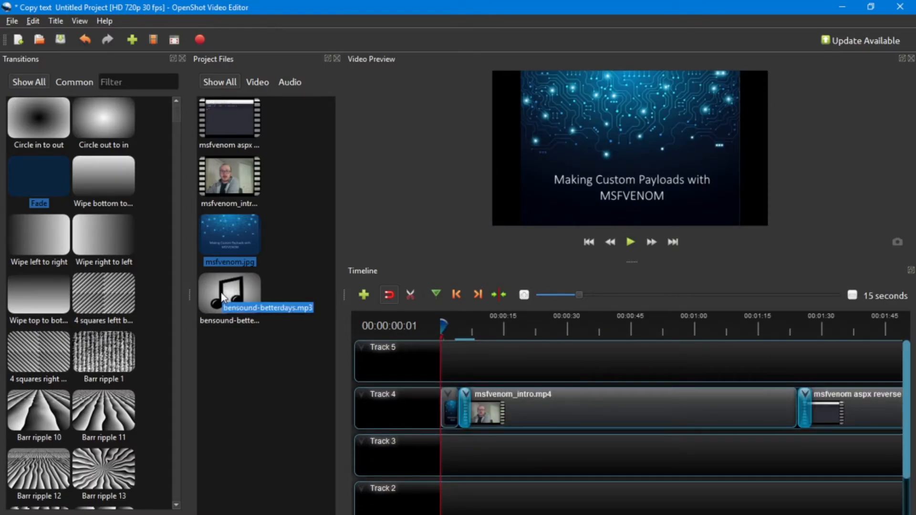
{"action": "left_click_drag", "start_coordinate": [222, 297], "coordinate": [462, 342]}
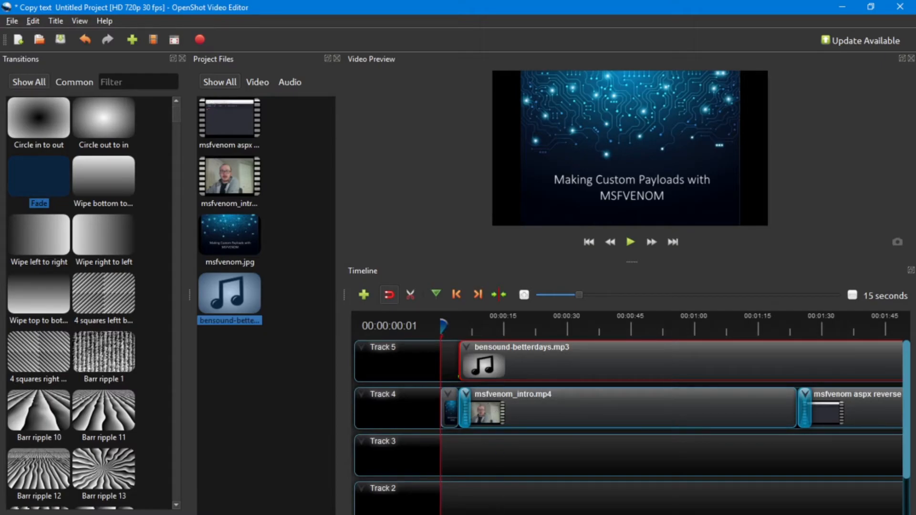
{"action": "scroll", "coordinate": [620, 496], "scroll_direction": "right", "scroll_amount": 10}
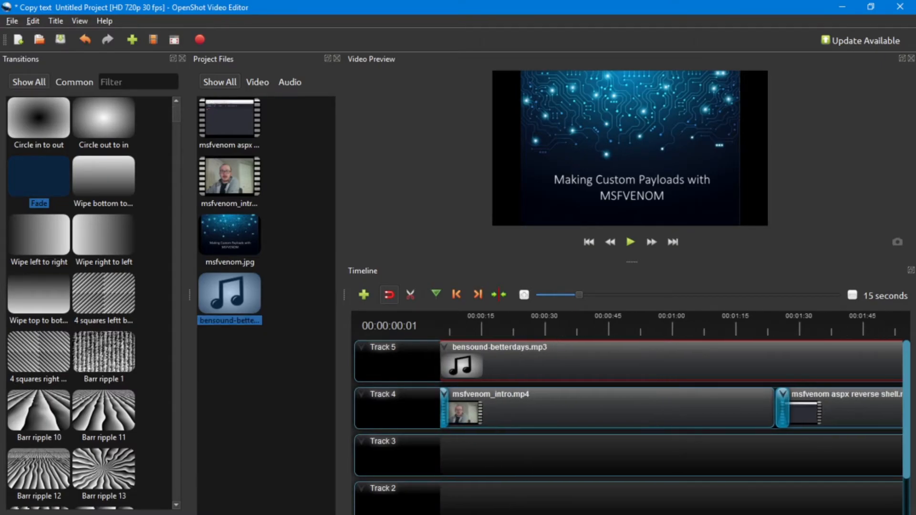
{"action": "scroll", "coordinate": [524, 477], "scroll_direction": "right", "scroll_amount": 3}
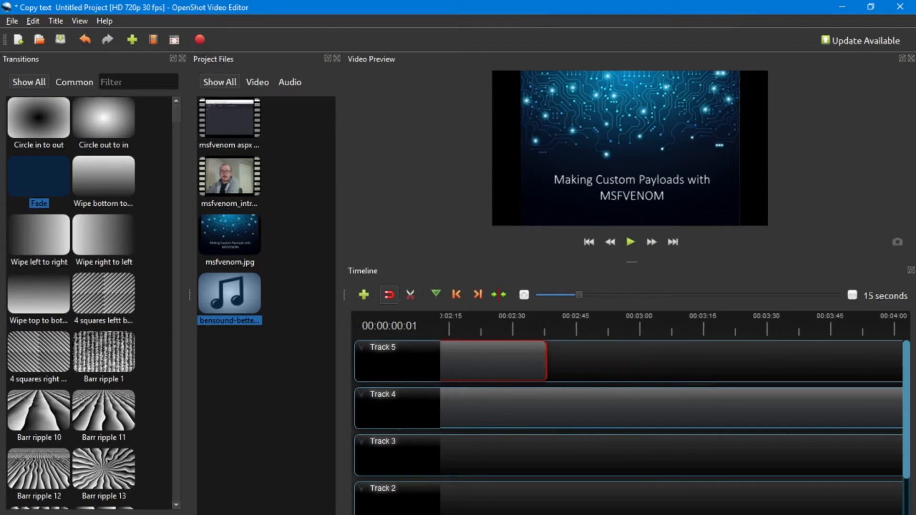
Step: Add two more copies of bensound-betterdays.mp3 end to end on Track 5 so the music extends past the closing title image
{"action": "left_click_drag", "start_coordinate": [222, 308], "coordinate": [549, 359]}
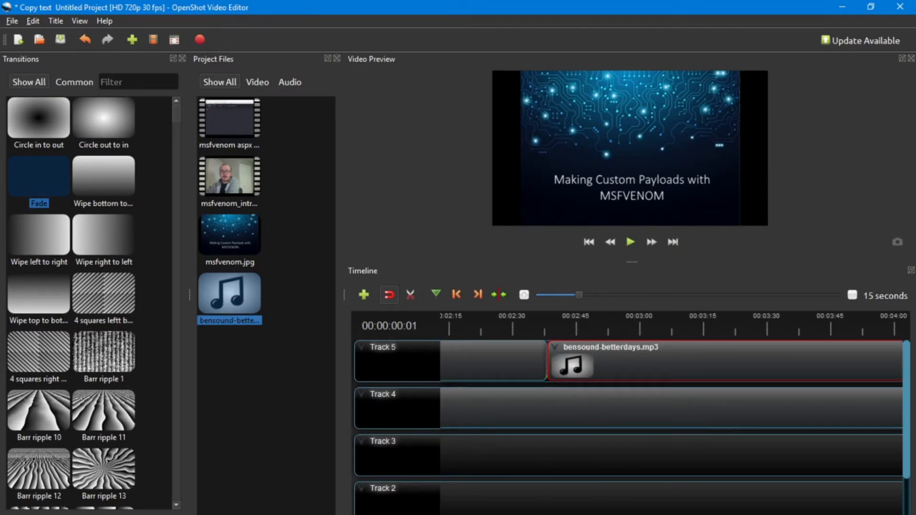
{"action": "scroll", "coordinate": [841, 509], "scroll_direction": "right", "scroll_amount": 5}
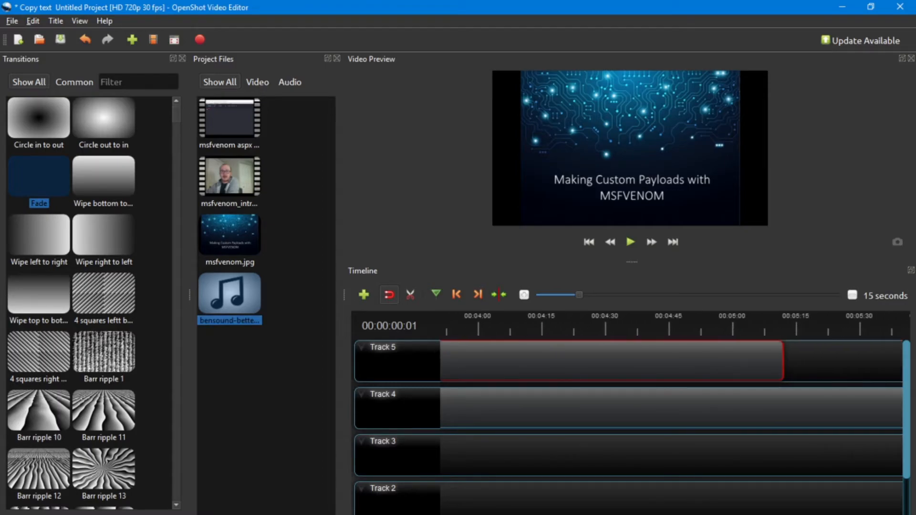
{"action": "scroll", "coordinate": [851, 507], "scroll_direction": "left", "scroll_amount": 3}
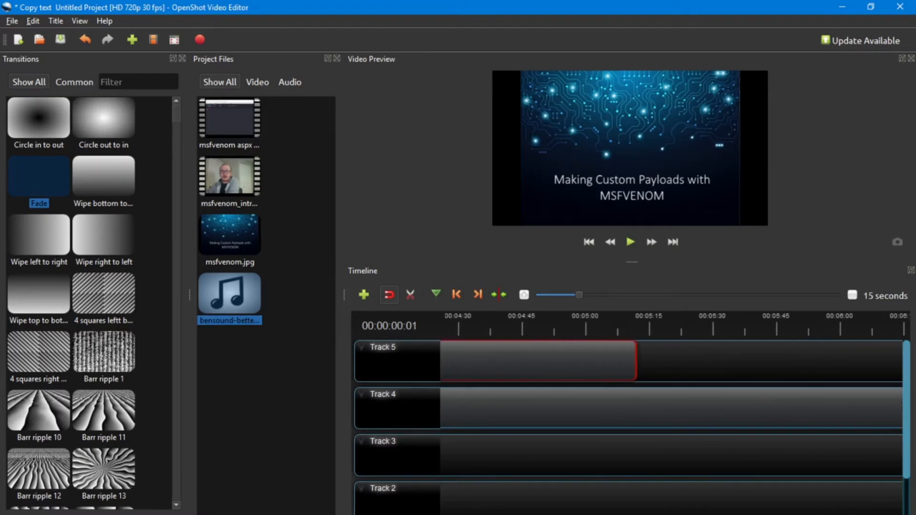
{"action": "scroll", "coordinate": [630, 415], "scroll_direction": "left", "scroll_amount": 1}
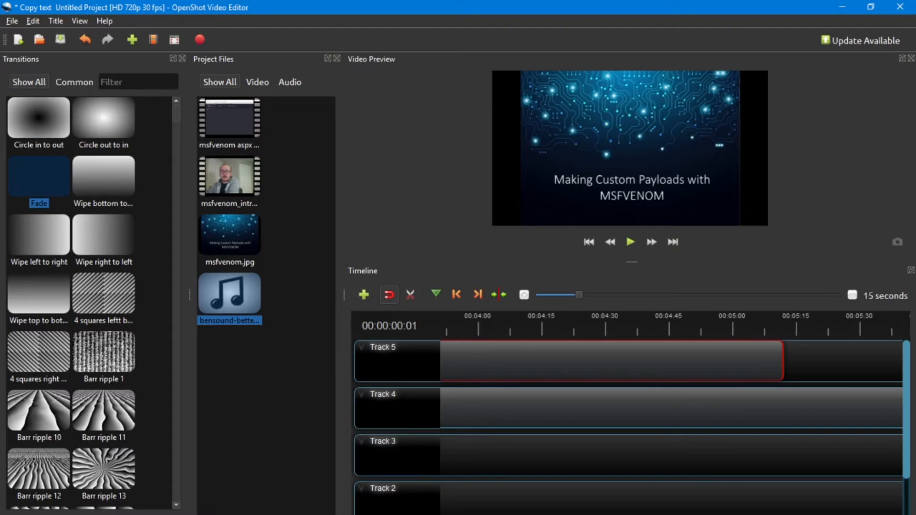
{"action": "scroll", "coordinate": [629, 406], "scroll_direction": "left", "scroll_amount": 5}
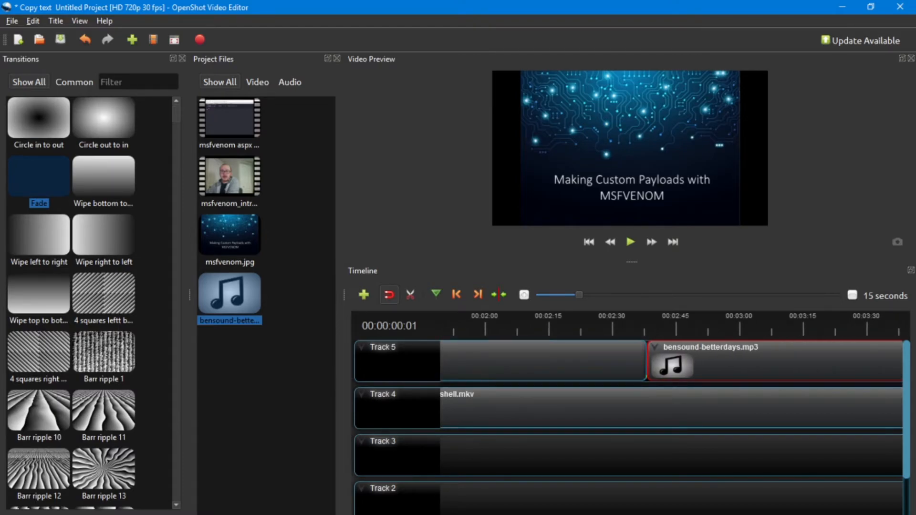
{"action": "scroll", "coordinate": [729, 505], "scroll_direction": "right", "scroll_amount": 8}
{"action": "scroll", "coordinate": [809, 499], "scroll_direction": "left", "scroll_amount": 1}
{"action": "left_click_drag", "start_coordinate": [206, 299], "coordinate": [499, 360]}
{"action": "scroll", "coordinate": [850, 513], "scroll_direction": "right", "scroll_amount": 3}
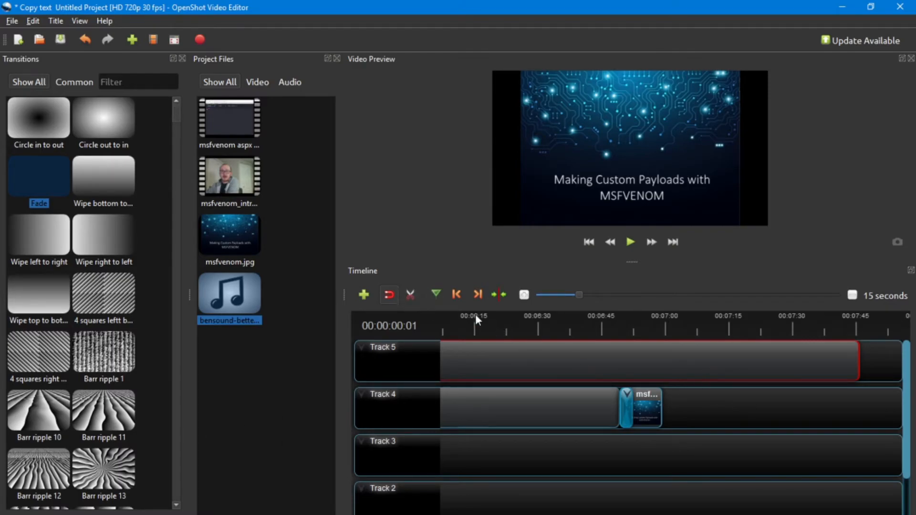
Step: Split the last music clip on Track 5 at the end of the closing title image and delete the excess part
{"action": "left_click", "coordinate": [408, 293]}
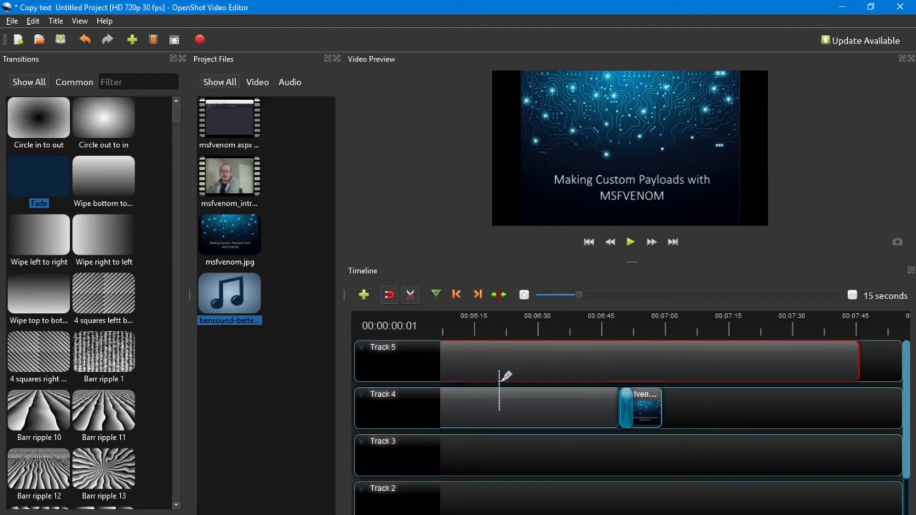
{"action": "left_click", "coordinate": [663, 352]}
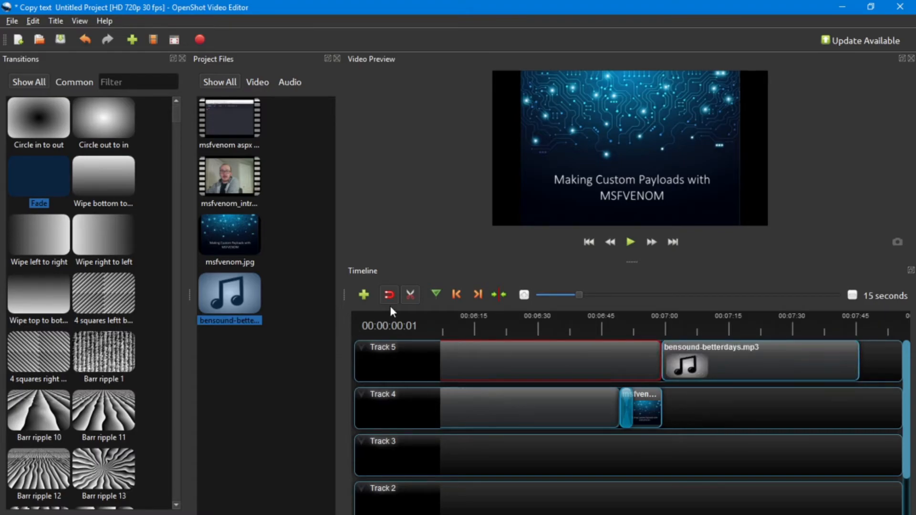
{"action": "left_click", "coordinate": [410, 294]}
{"action": "left_click", "coordinate": [749, 366]}
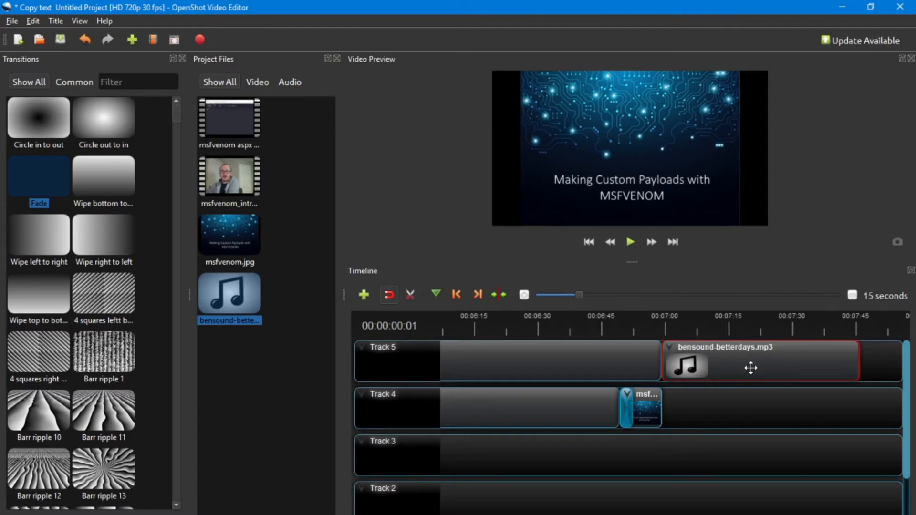
{"action": "right_click", "coordinate": [750, 368]}
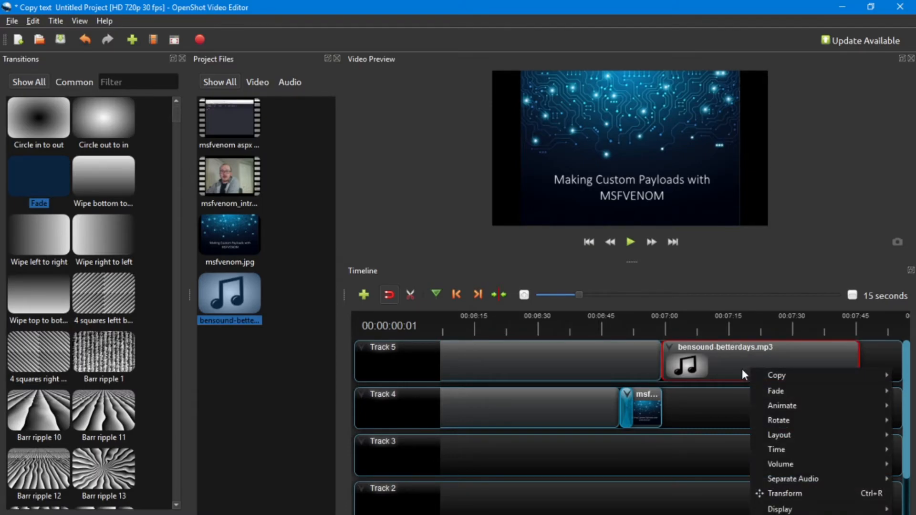
{"action": "left_click", "coordinate": [729, 366]}
{"action": "key", "text": "Delete"}
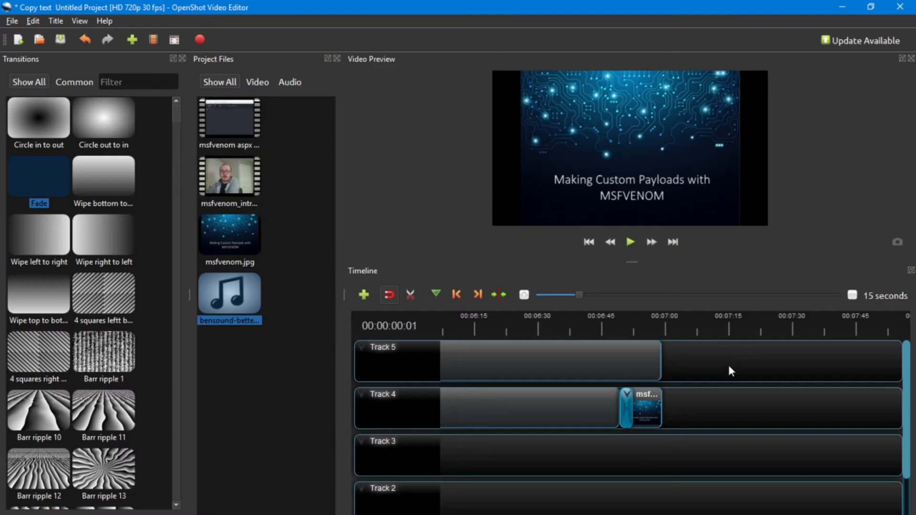
Step: Preview the end of the reverse shell clip and its fade into the closing title image
{"action": "left_click", "coordinate": [602, 330]}
{"action": "left_click", "coordinate": [630, 242]}
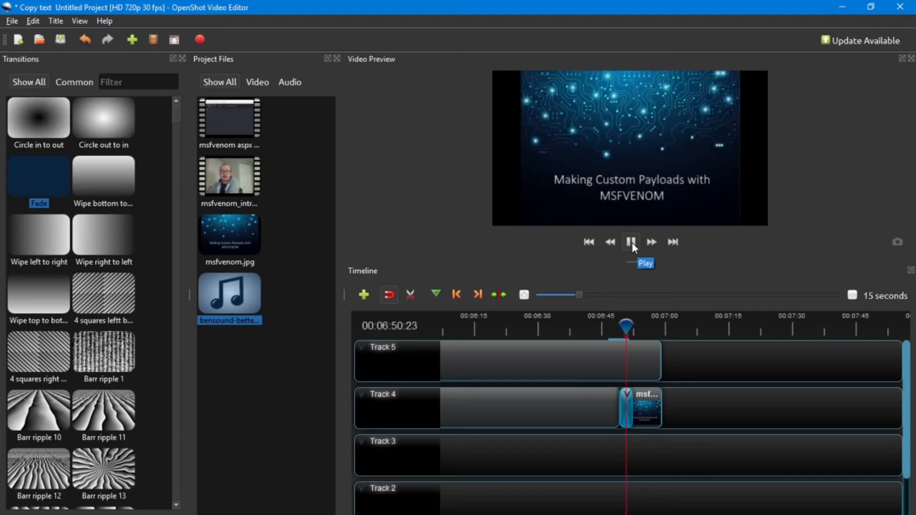
{"action": "left_click", "coordinate": [630, 243]}
Step: Lower the volume of the first bensound-betterdays.mp3 clip on Track 5 for the entire clip
{"action": "left_click_drag", "start_coordinate": [821, 514], "coordinate": [465, 514]}
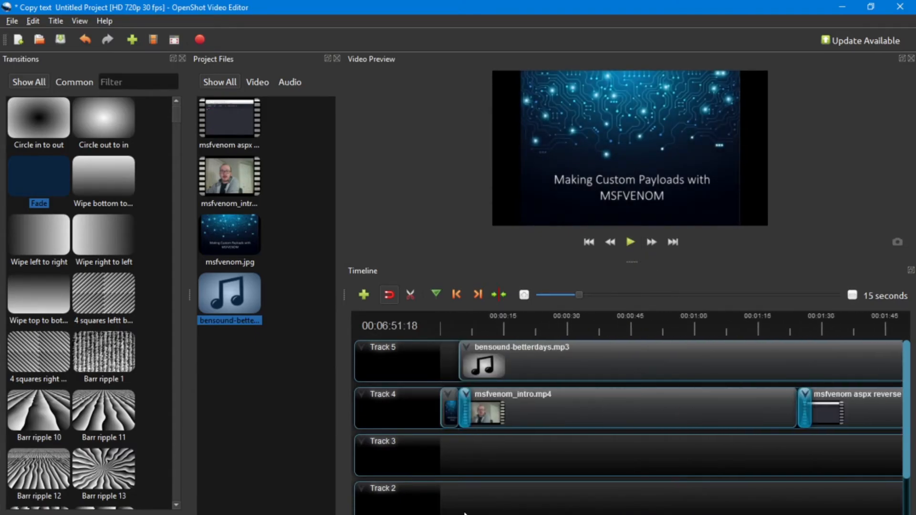
{"action": "left_click", "coordinate": [450, 322]}
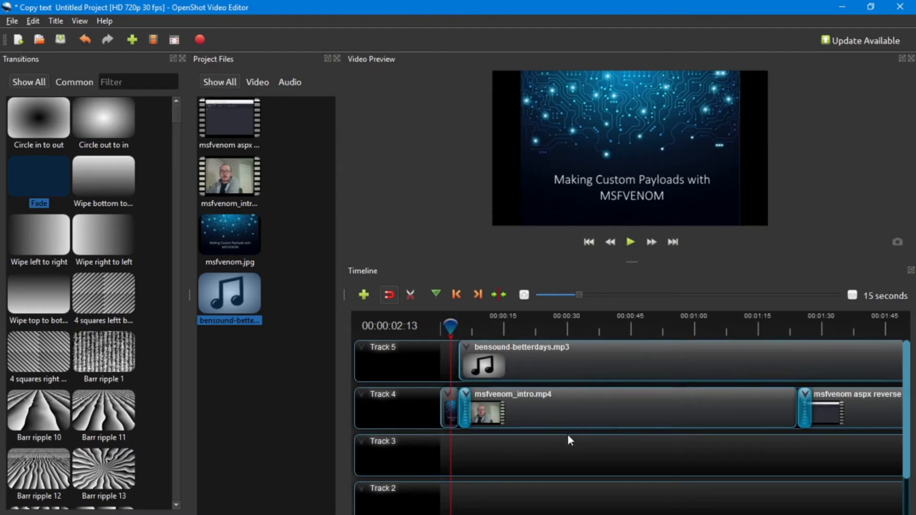
{"action": "right_click", "coordinate": [514, 362]}
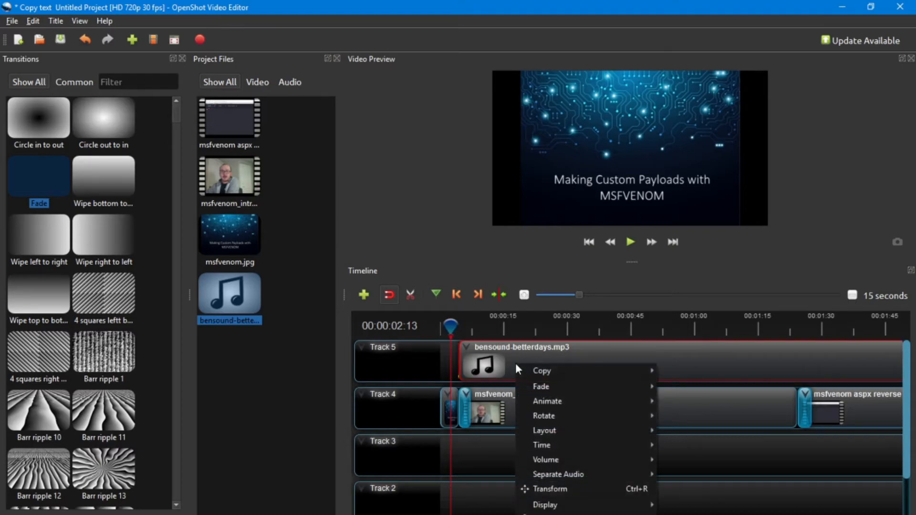
{"action": "mouse_move", "coordinate": [561, 459]}
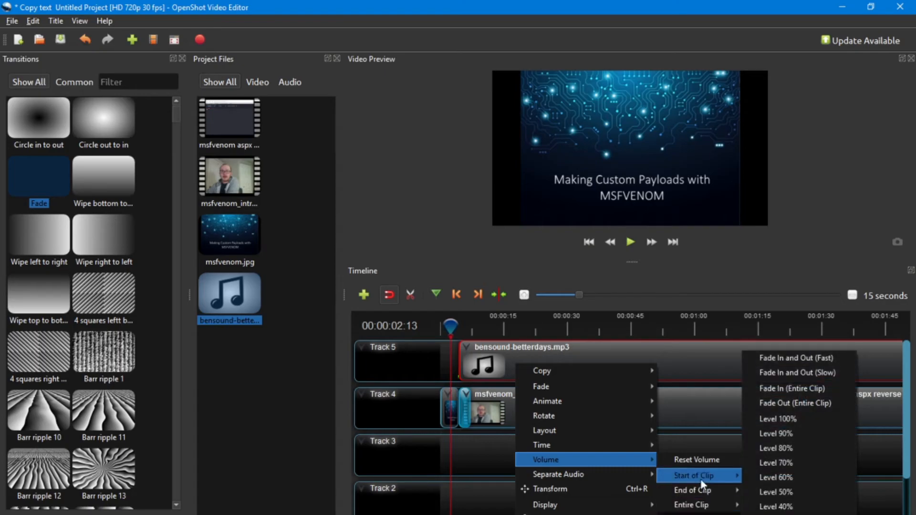
{"action": "mouse_move", "coordinate": [701, 480]}
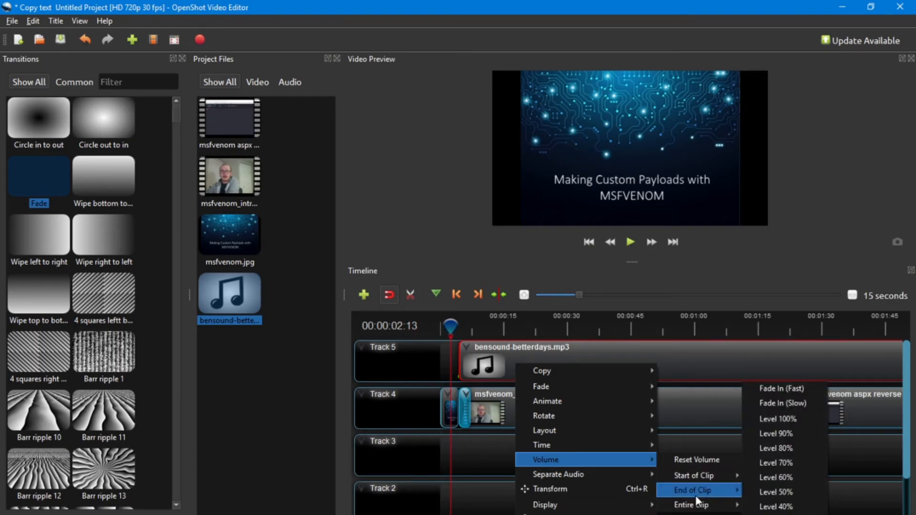
{"action": "mouse_move", "coordinate": [701, 506]}
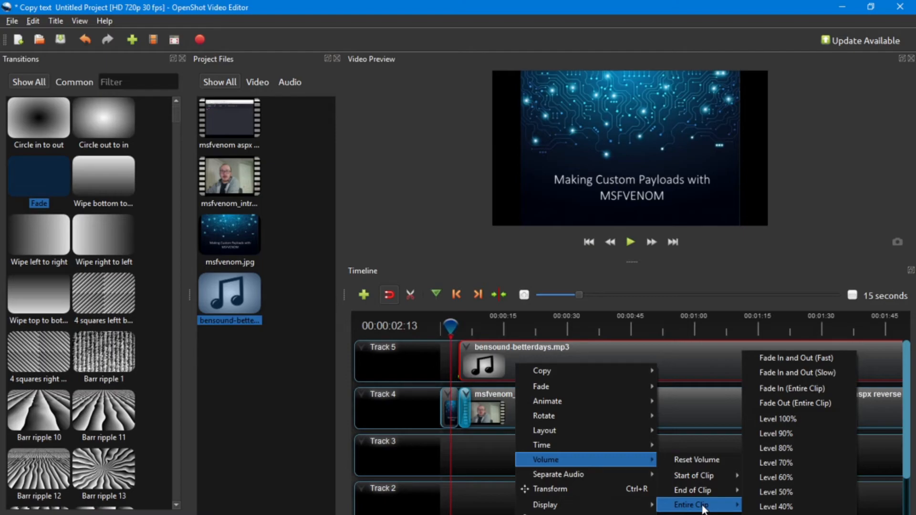
{"action": "left_click", "coordinate": [776, 514]}
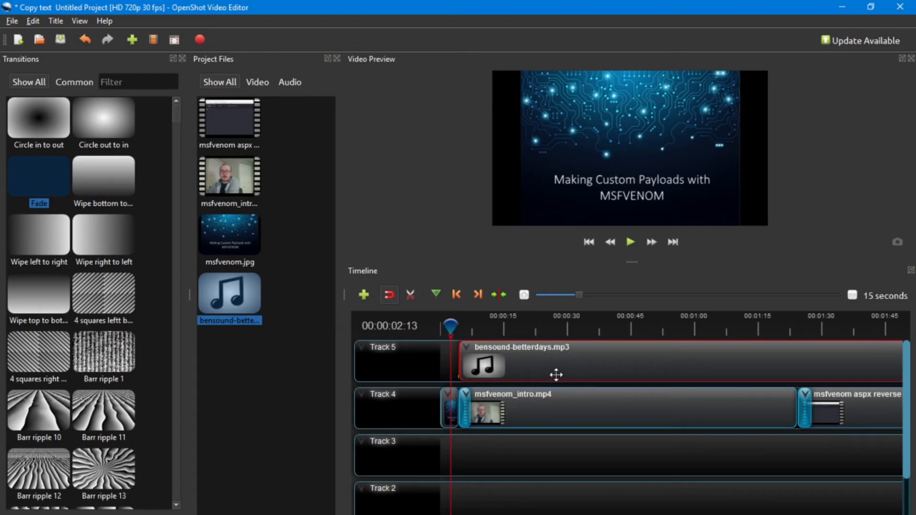
Step: Preview the music level from the opening title through the intro into the reverse shell clip, and check the music clips through the timeline's end
{"action": "left_click", "coordinate": [629, 242]}
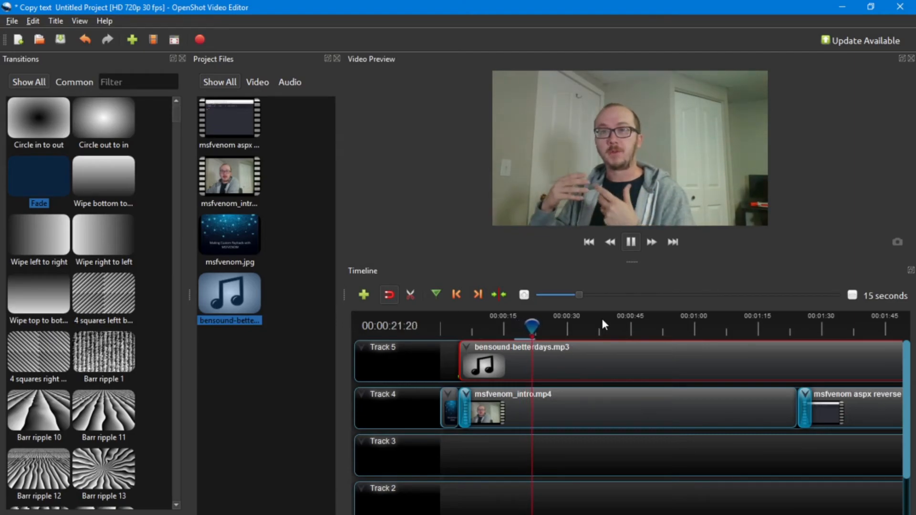
{"action": "scroll", "coordinate": [671, 410], "scroll_direction": "right", "scroll_amount": 2}
{"action": "scroll", "coordinate": [547, 347], "scroll_direction": "right", "scroll_amount": 1}
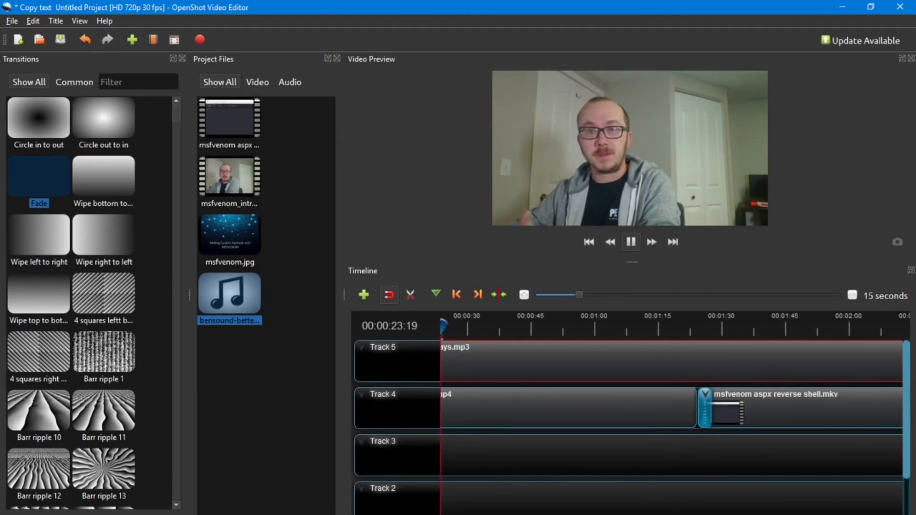
{"action": "scroll", "coordinate": [547, 347], "scroll_direction": "left", "scroll_amount": 1}
{"action": "left_click", "coordinate": [563, 324]}
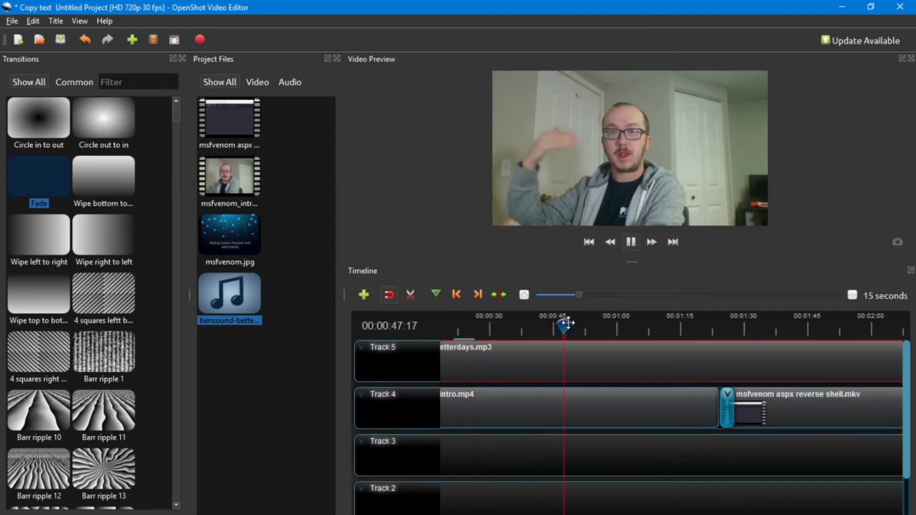
{"action": "left_click", "coordinate": [620, 324]}
{"action": "left_click", "coordinate": [671, 325]}
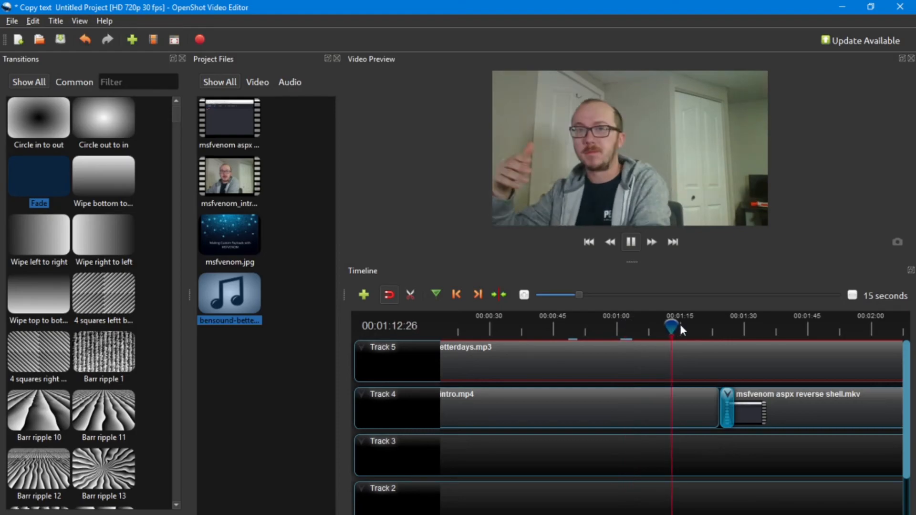
{"action": "left_click", "coordinate": [707, 326]}
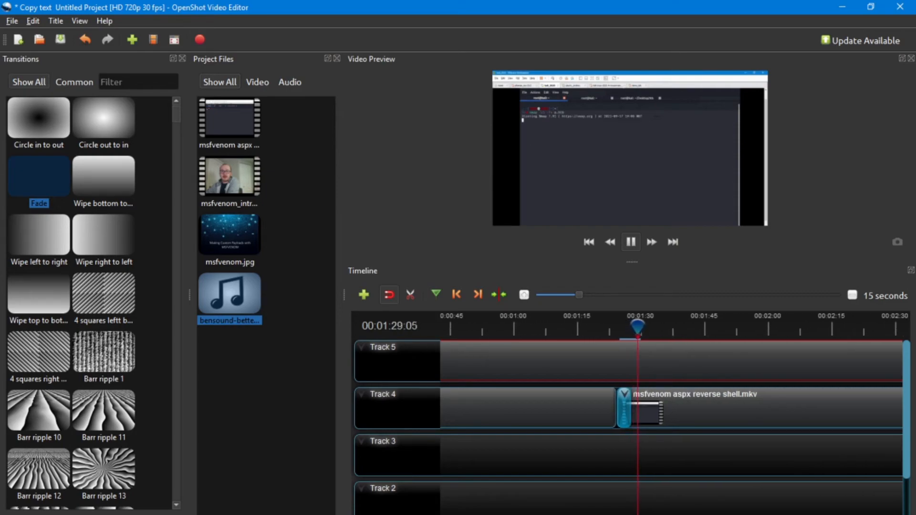
{"action": "left_click", "coordinate": [630, 242]}
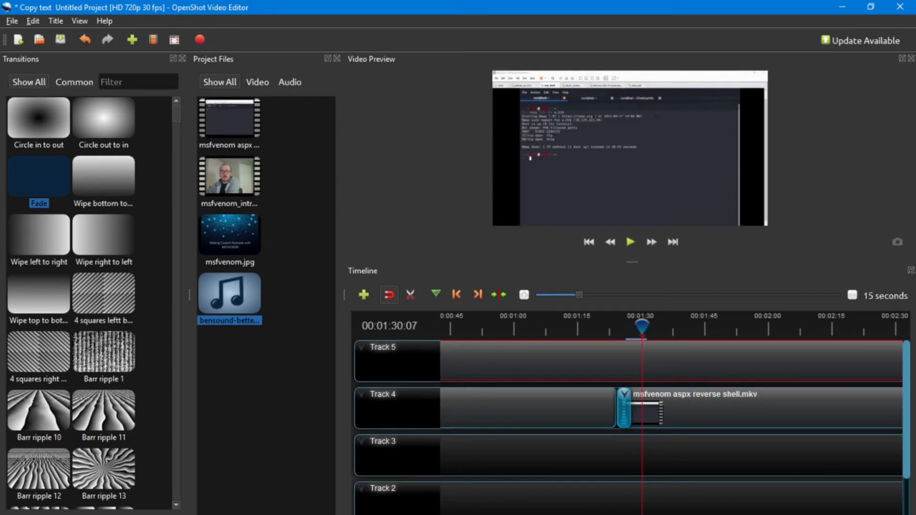
{"action": "scroll", "coordinate": [671, 411], "scroll_direction": "right", "scroll_amount": 7}
{"action": "scroll", "coordinate": [670, 410], "scroll_direction": "left", "scroll_amount": 10}
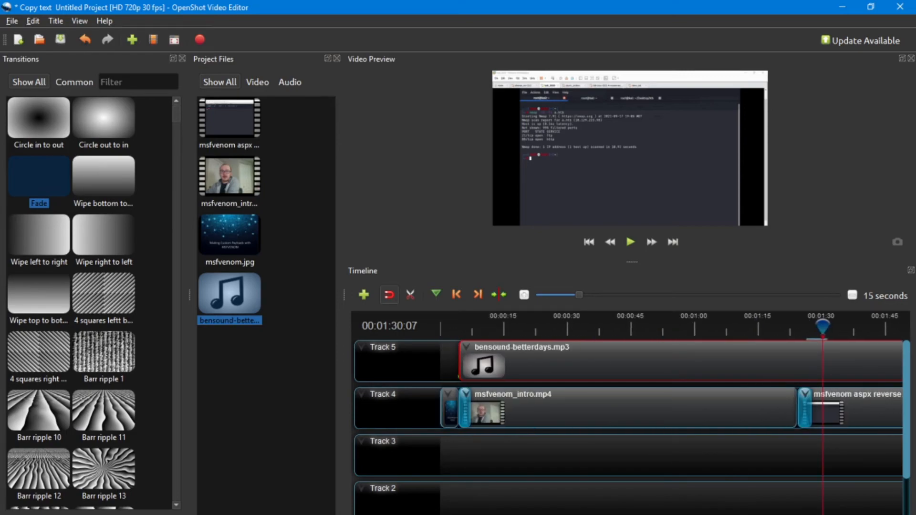
{"action": "scroll", "coordinate": [670, 410], "scroll_direction": "right", "scroll_amount": 1}
{"action": "scroll", "coordinate": [671, 410], "scroll_direction": "right", "scroll_amount": 10}
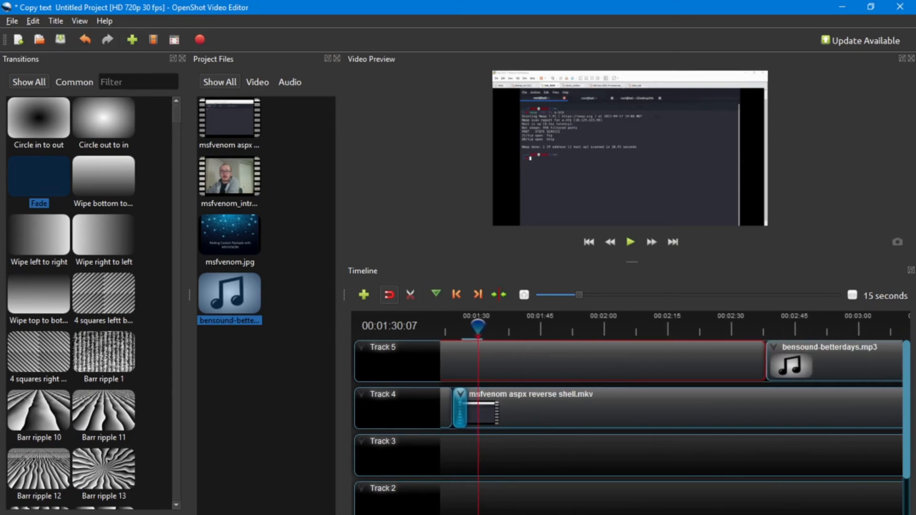
{"action": "scroll", "coordinate": [760, 504], "scroll_direction": "right", "scroll_amount": 18}
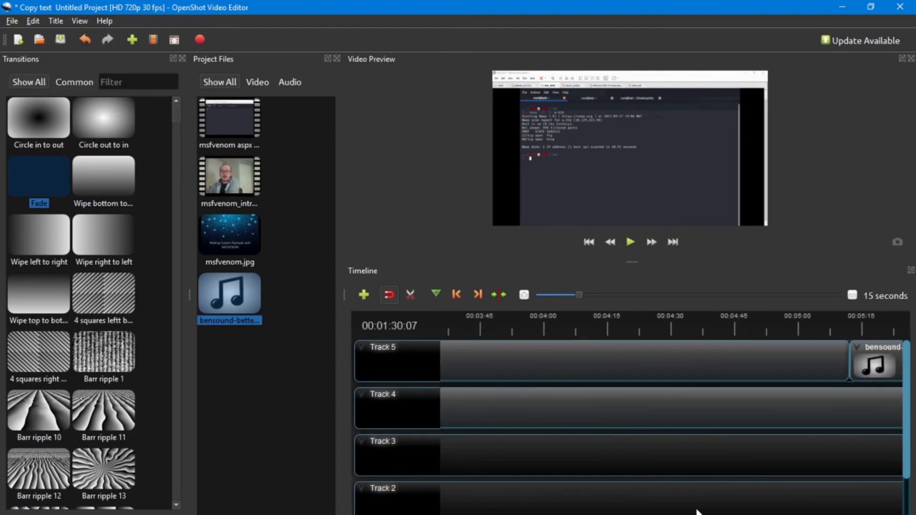
{"action": "scroll", "coordinate": [818, 503], "scroll_direction": "right", "scroll_amount": 2}
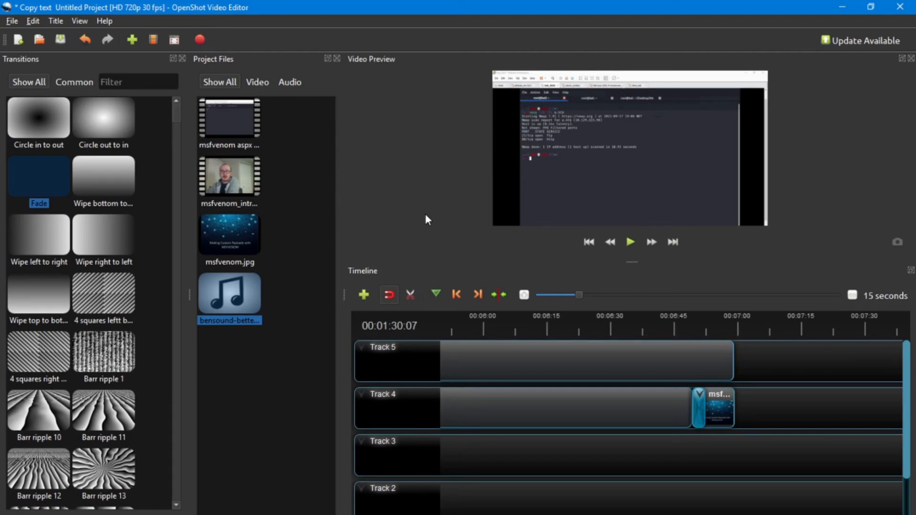
Step: Open the video export settings, name the file msfvenom_payload and set the folder path to F:/AC_Training_Videos
{"action": "left_click", "coordinate": [199, 40]}
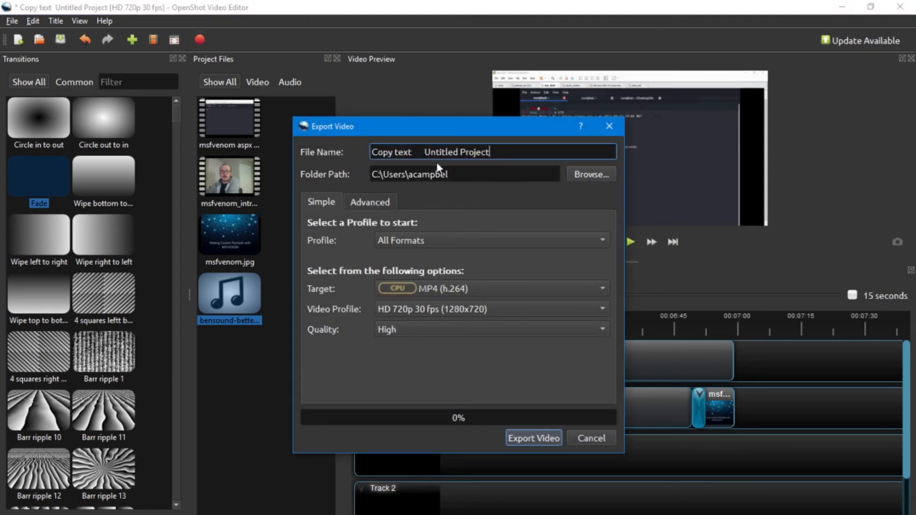
{"action": "left_click_drag", "start_coordinate": [490, 152], "coordinate": [366, 153]}
{"action": "type", "text": "msf"}
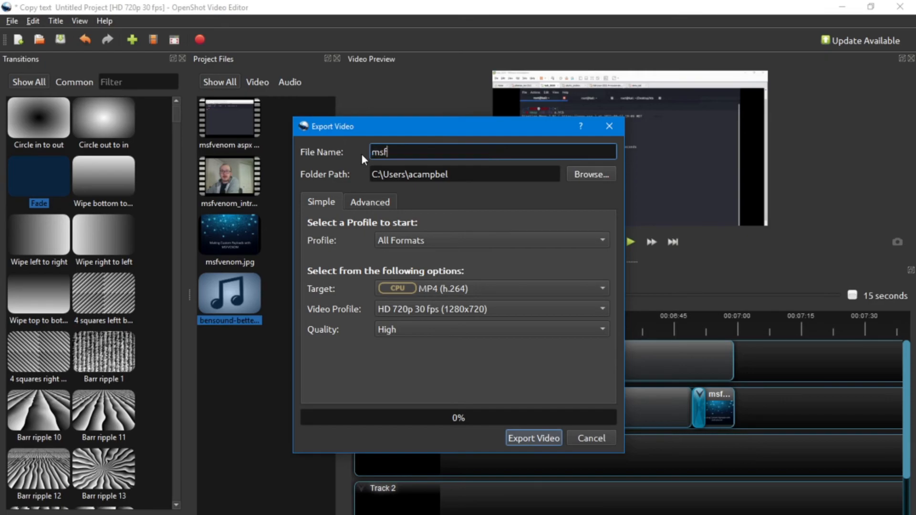
{"action": "type", "text": "venom_payload"}
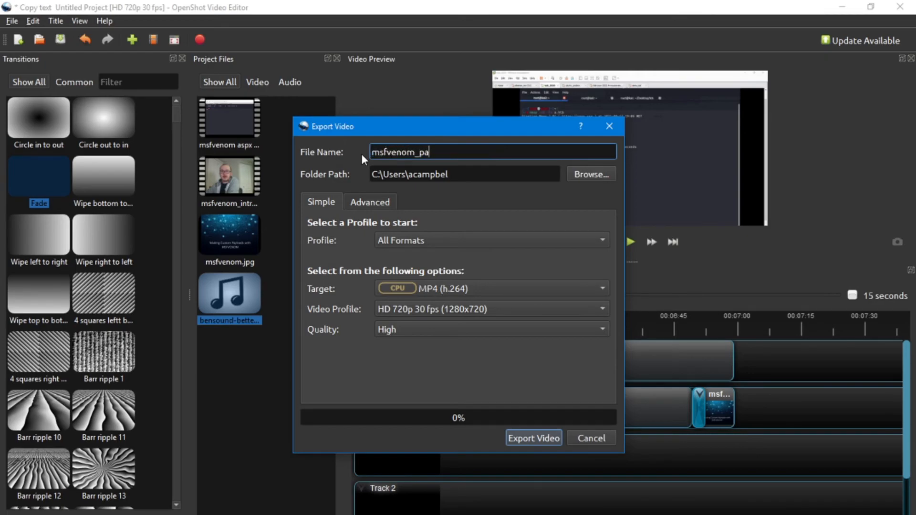
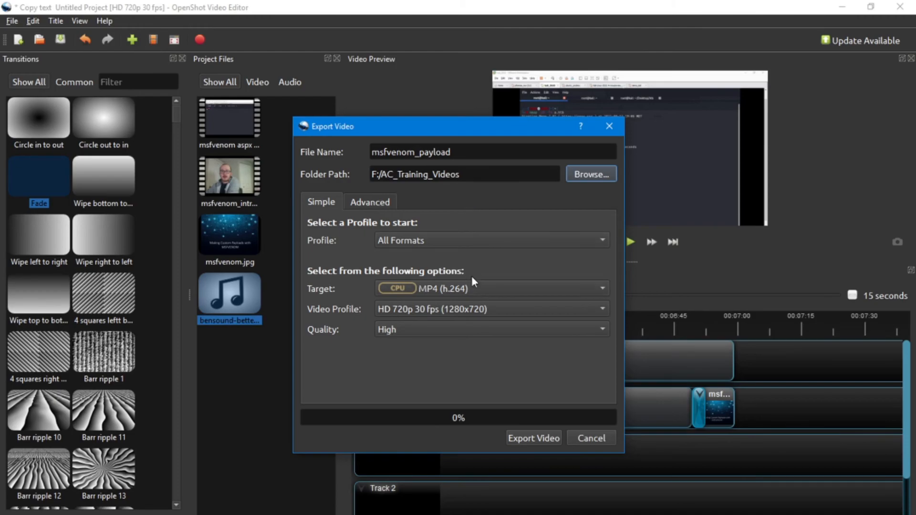
Step: Set the video profile to HD 1080p 60 fps (1920x1080) and start exporting the video
{"action": "left_click", "coordinate": [453, 309]}
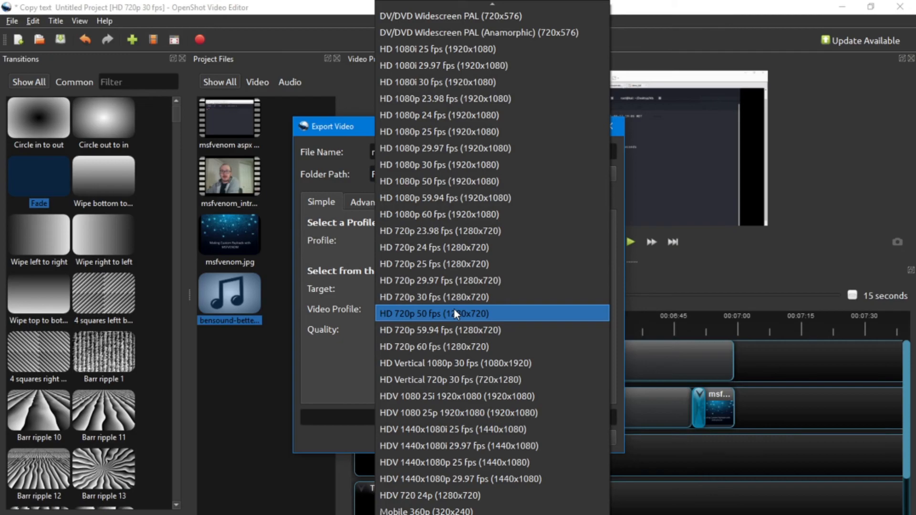
{"action": "left_click", "coordinate": [446, 214]}
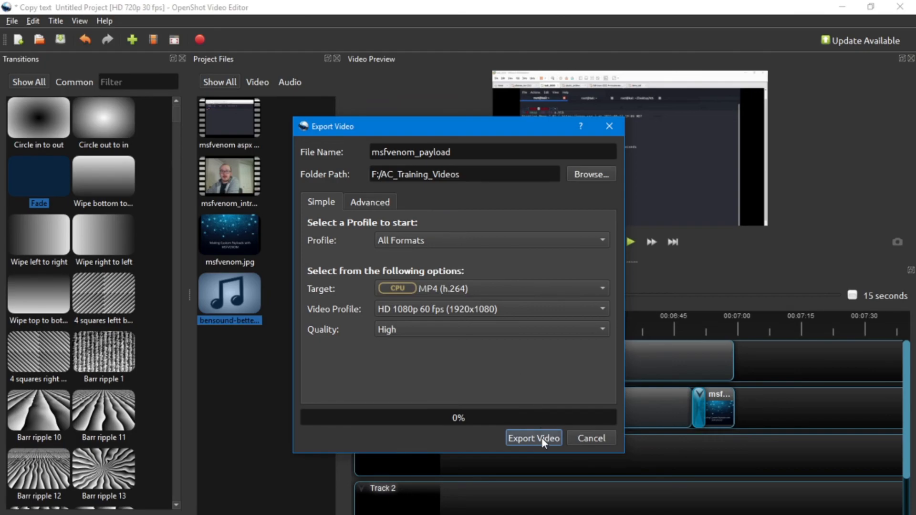
{"action": "left_click", "coordinate": [514, 308]}
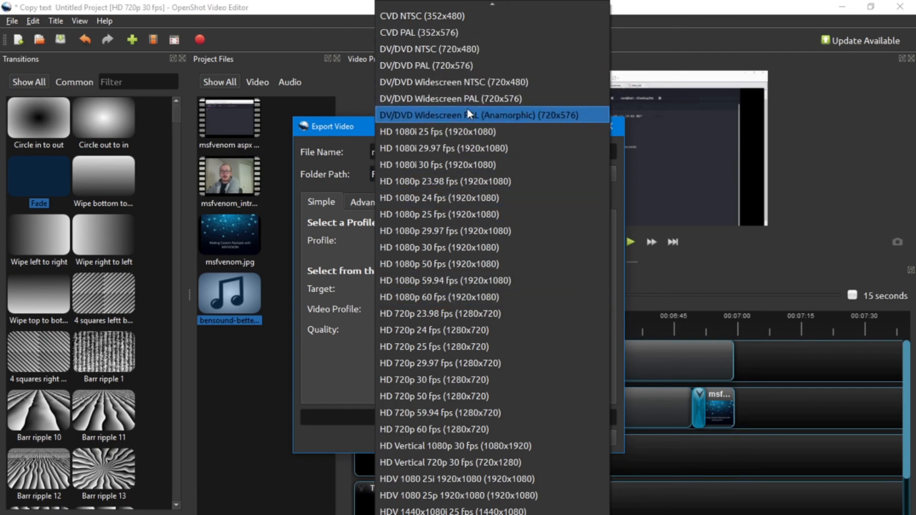
{"action": "left_click", "coordinate": [338, 126]}
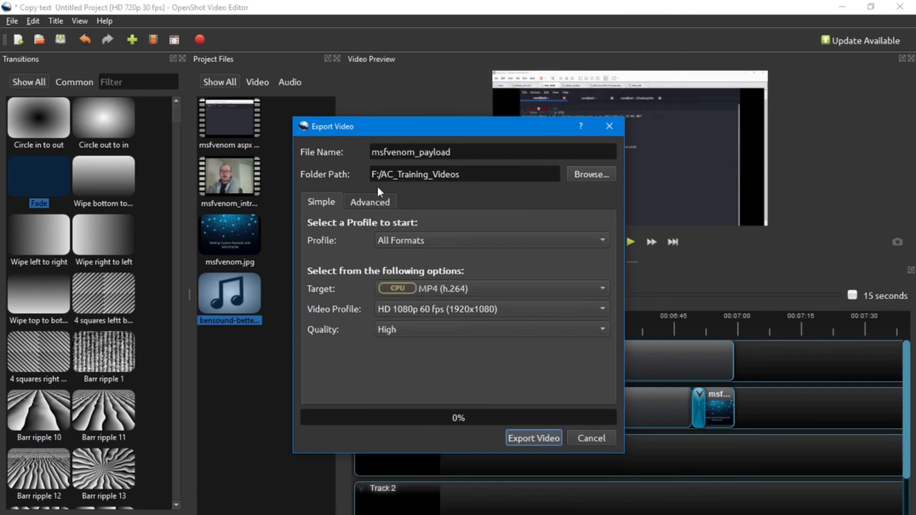
{"action": "left_click", "coordinate": [533, 439]}
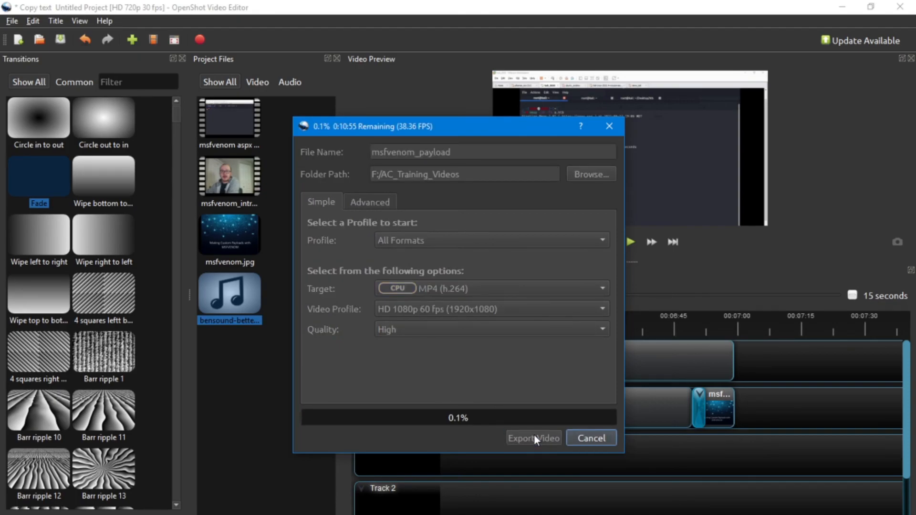